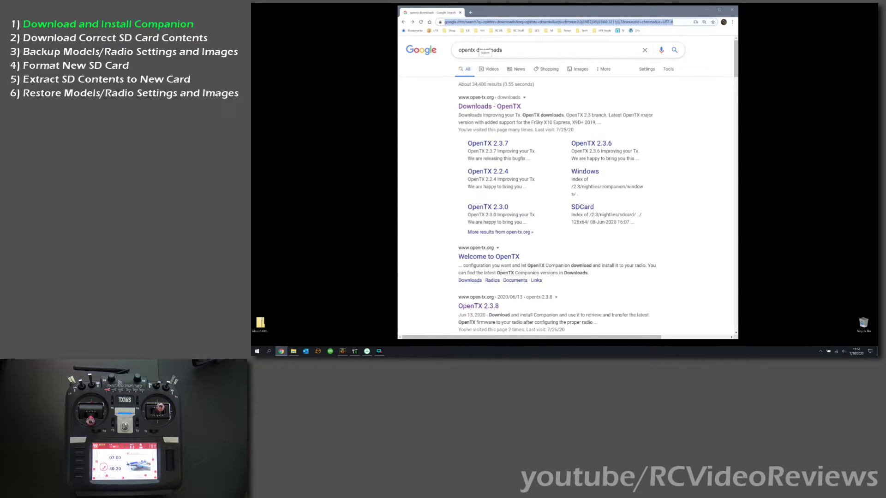
# Step: Open the OpenTX 2.3.9 release page from the Downloads - OpenTX search result
pyautogui.click(483, 49)
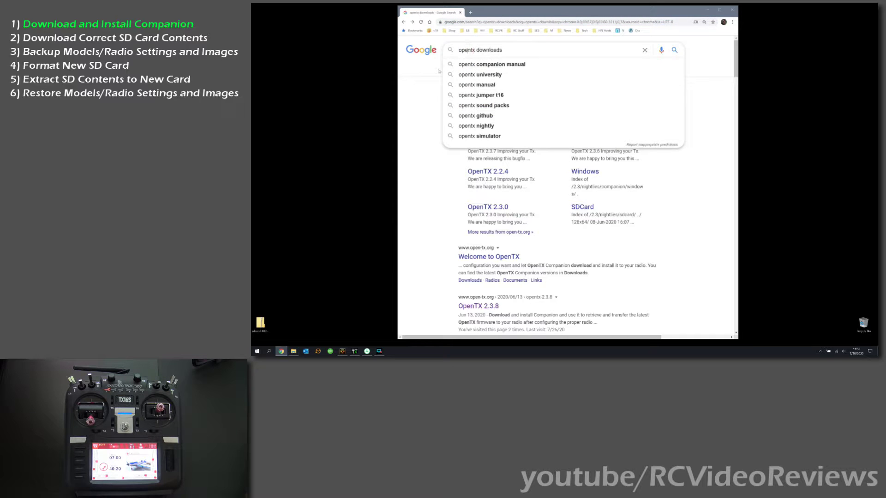
pyautogui.click(422, 97)
pyautogui.click(480, 110)
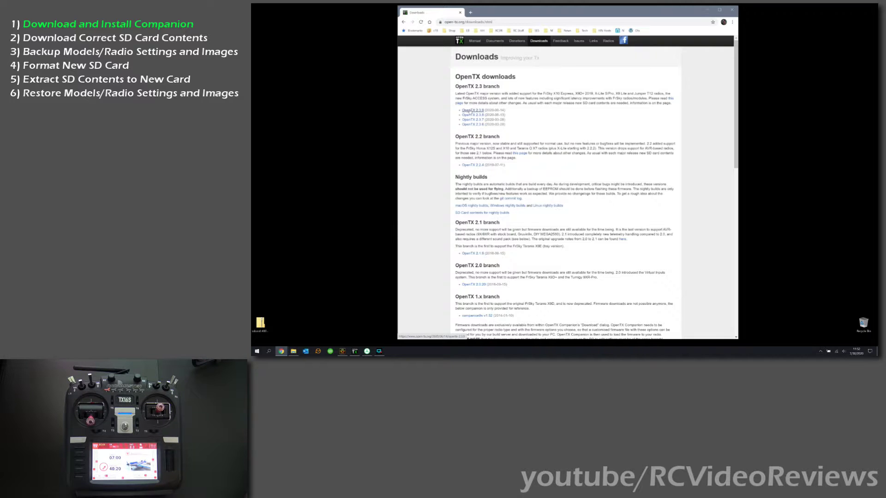
pyautogui.click(467, 111)
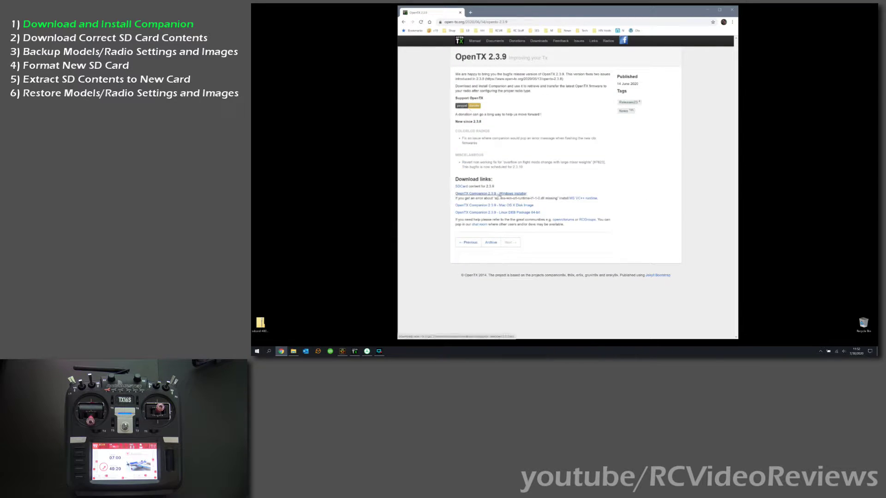
# Step: Download and run the Windows Companion 2.3.9 installer, then quit its setup
pyautogui.click(492, 194)
pyautogui.click(487, 333)
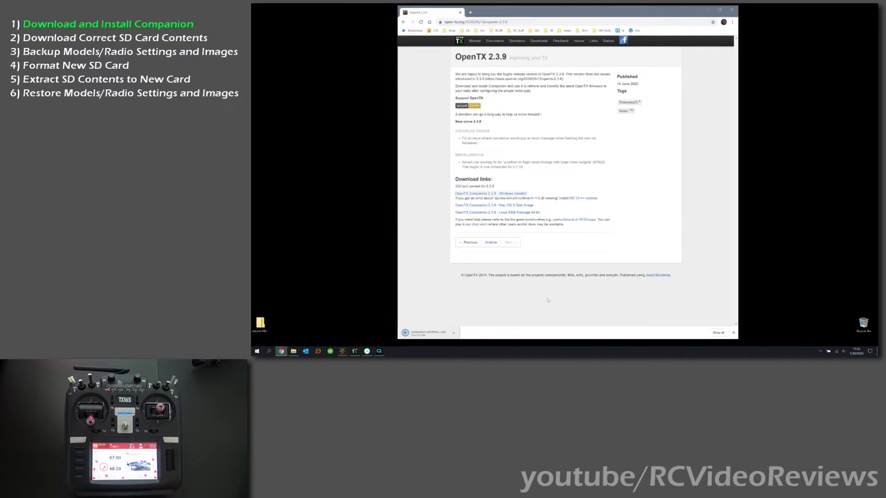
pyautogui.click(440, 333)
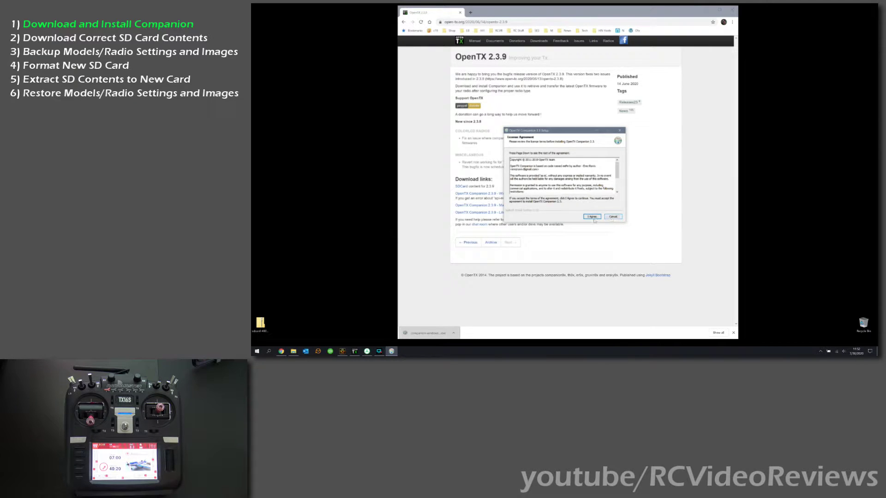
pyautogui.click(592, 217)
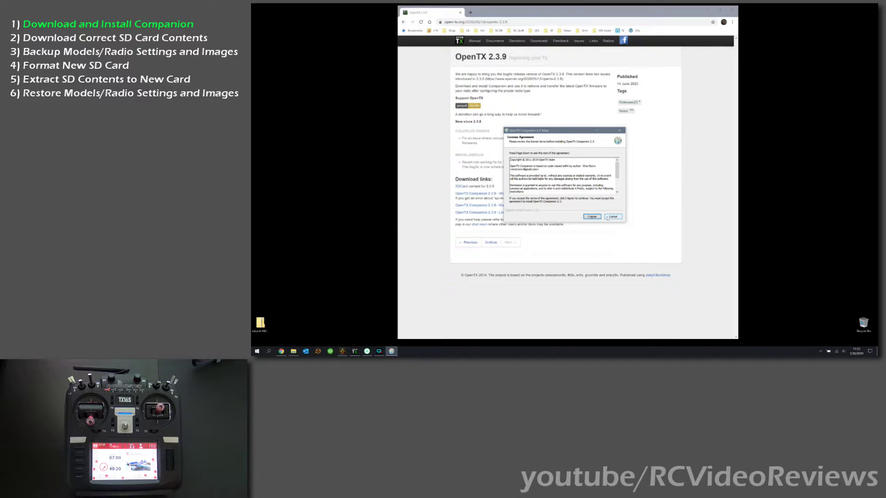
pyautogui.click(607, 217)
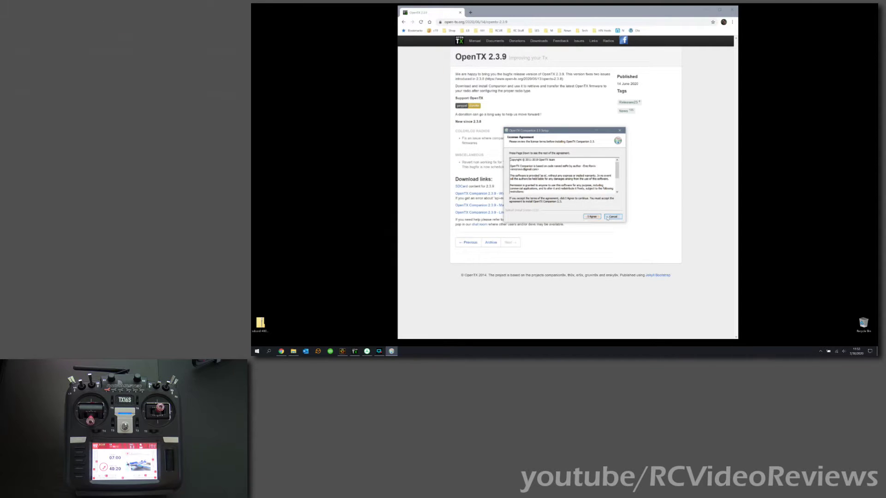
pyautogui.click(580, 193)
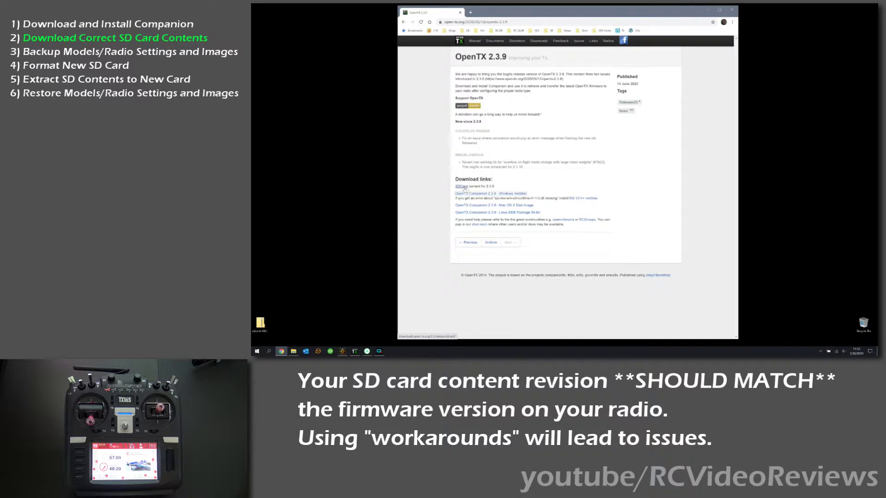
# Step: Download the newest sdcard-480x272 zip from the opentx-tx16s folder of the 2.3.9 SD card index
pyautogui.moveTo(454, 177); pyautogui.dragTo(492, 188)
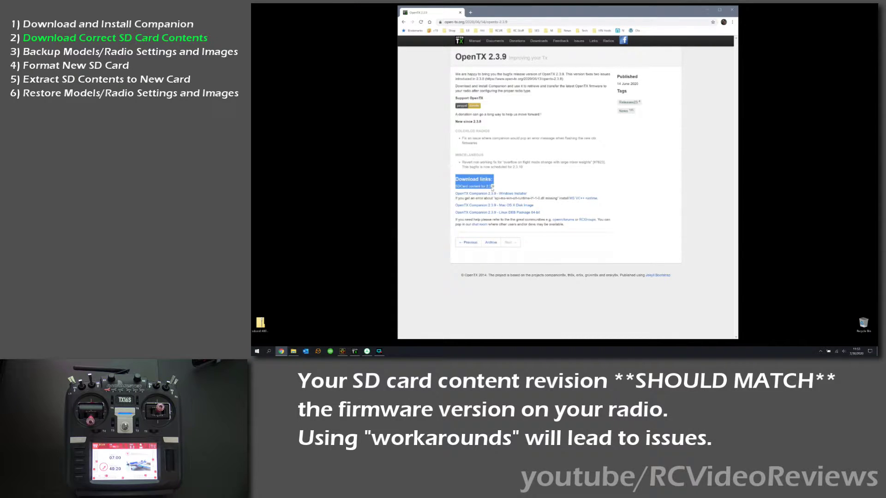
pyautogui.click(437, 188)
pyautogui.click(457, 187)
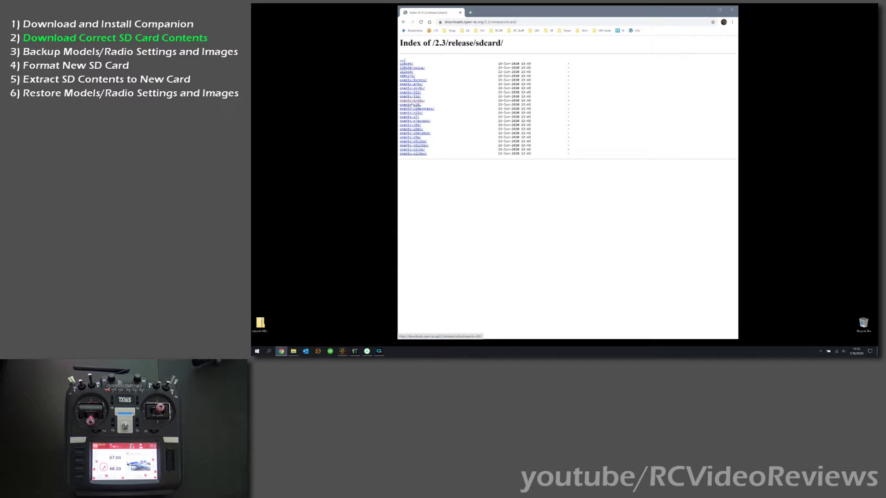
pyautogui.click(411, 101)
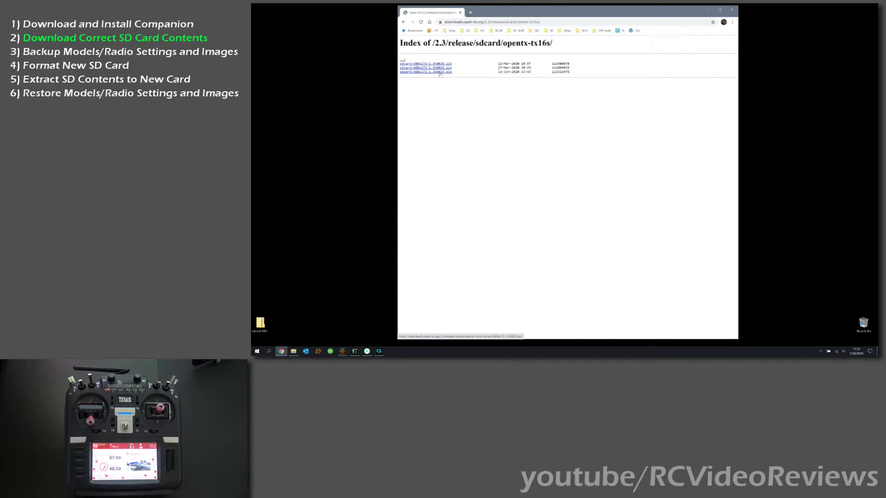
pyautogui.click(441, 73)
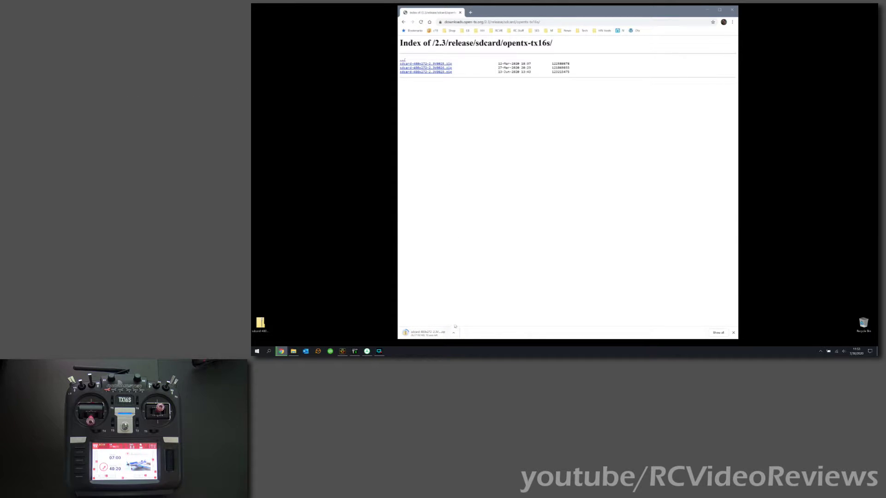
# Step: Launch Companion 2.3 from Start search, close the H: TX16S window and minimize USB Drive
pyautogui.click(260, 353)
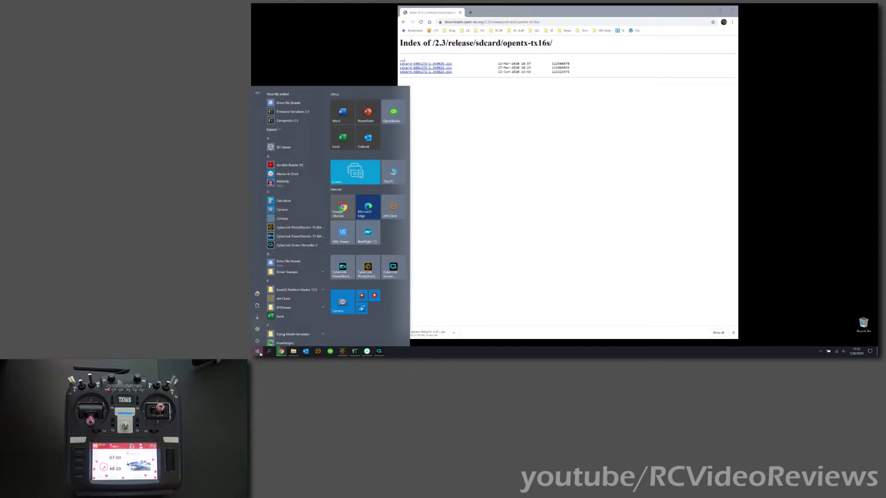
pyautogui.write('companion')
pyautogui.press('Return')
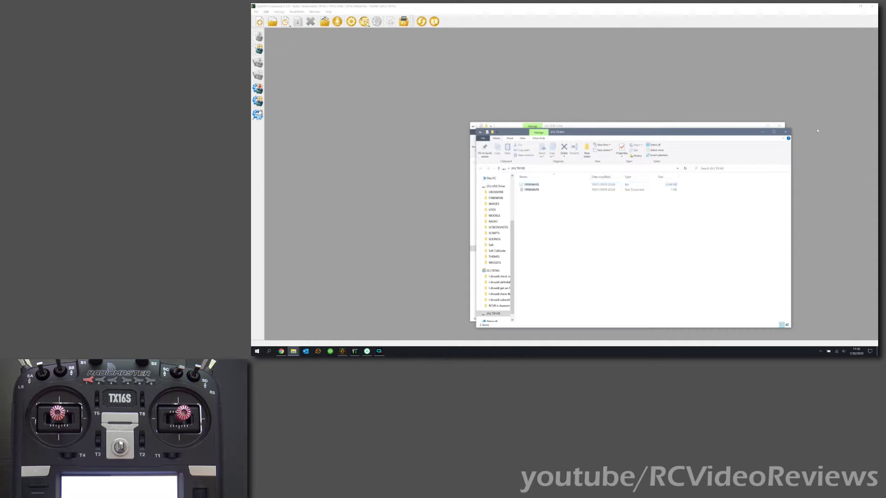
pyautogui.click(784, 132)
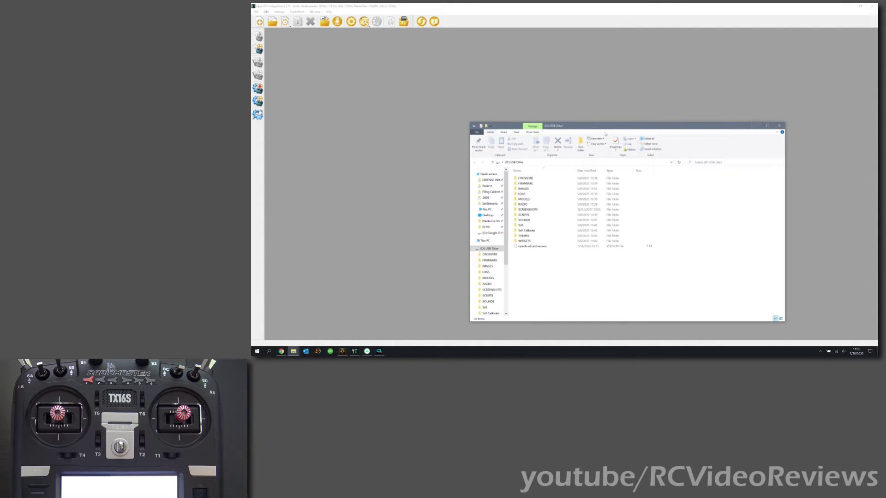
pyautogui.click(755, 126)
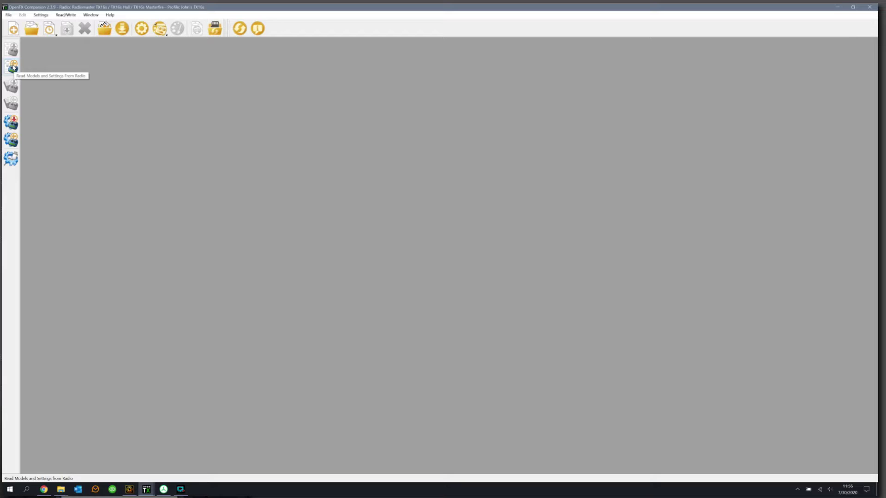
# Step: Read the radio's models and settings, then save them to the Desktop as 'TX16s Models and Radio Backup'
pyautogui.click(13, 67)
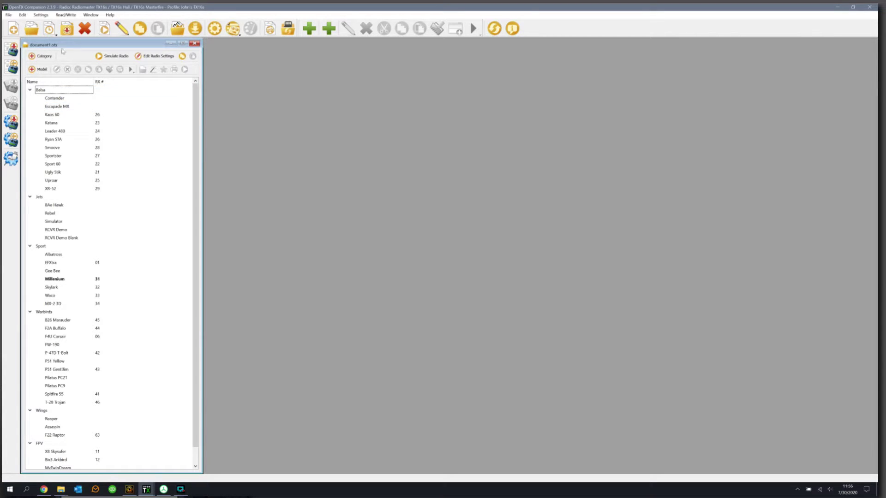
pyautogui.click(8, 15)
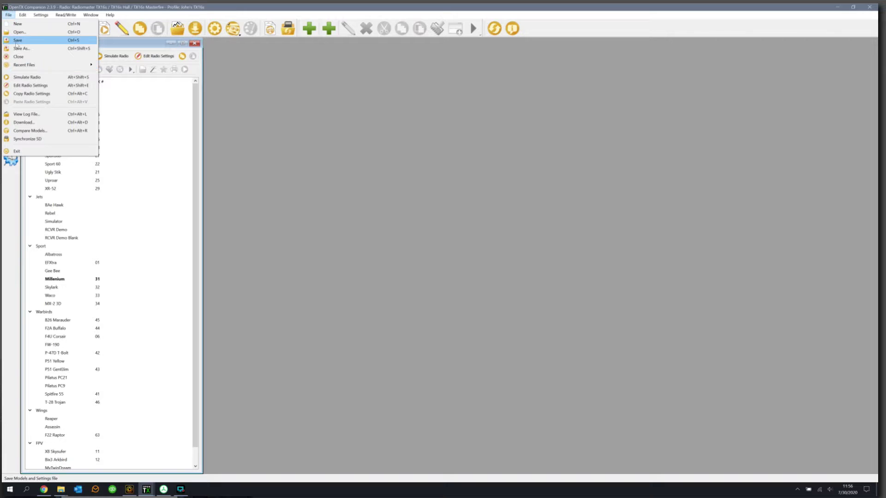
pyautogui.click(14, 50)
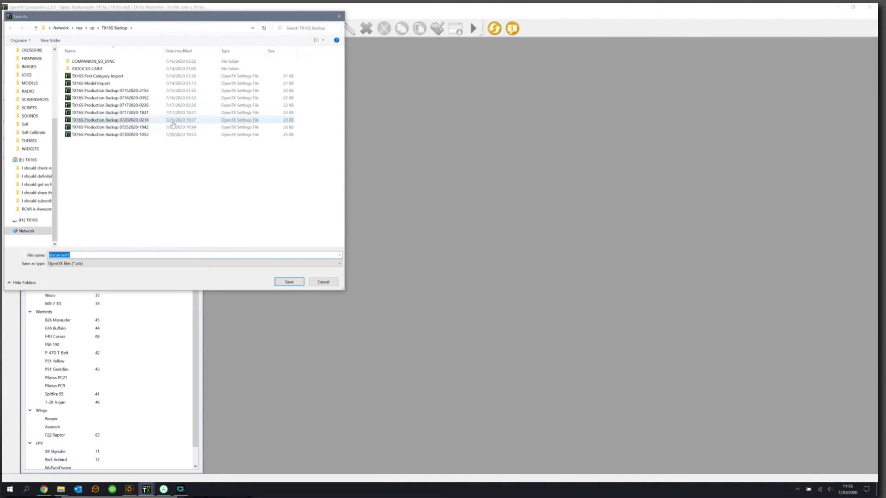
pyautogui.scroll(5, 53, 86)
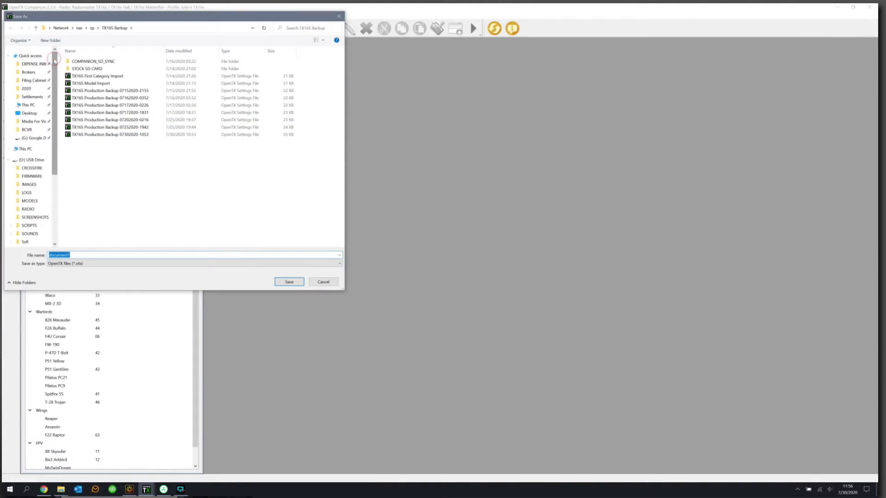
pyautogui.click(27, 114)
pyautogui.write('TX16')
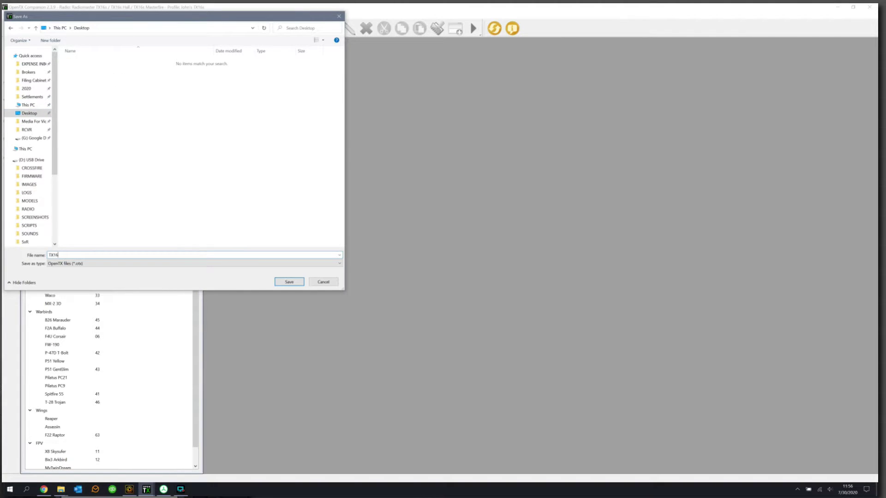
pyautogui.write('s Models and Radio Backup')
pyautogui.press('Return')
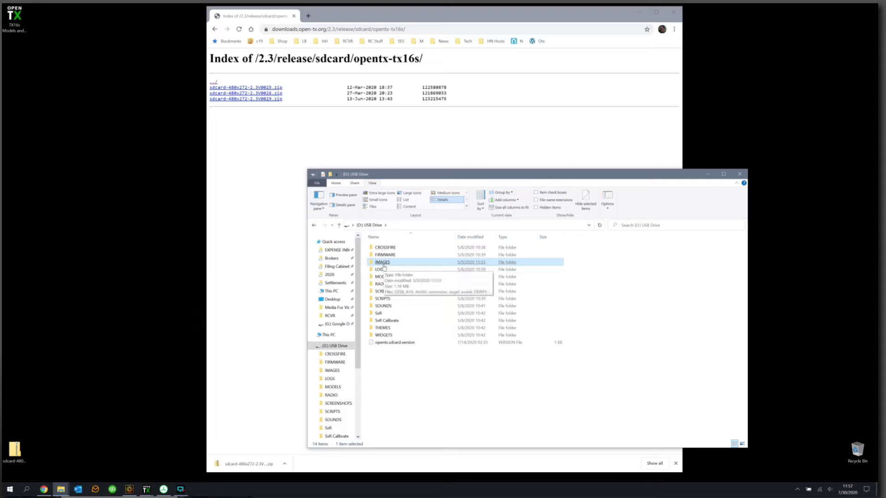
# Step: Browse the USB drive's IMAGES folder, checking images 2258, ammaster, Me109, MX2-EPP, Sport60 and Spitf
pyautogui.doubleClick(384, 267)
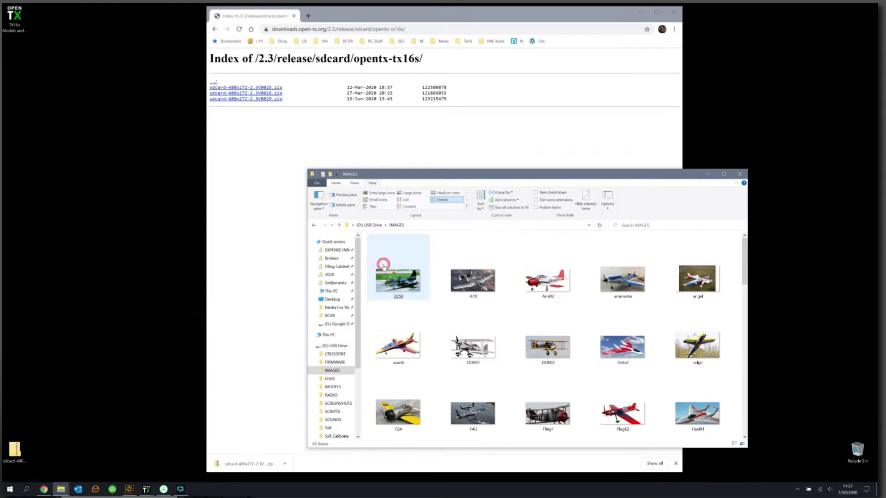
pyautogui.click(384, 266)
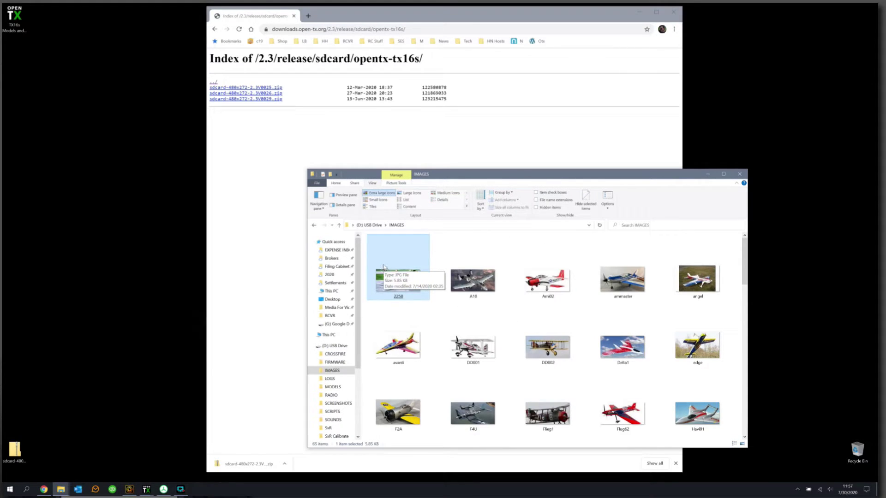
pyautogui.click(623, 282)
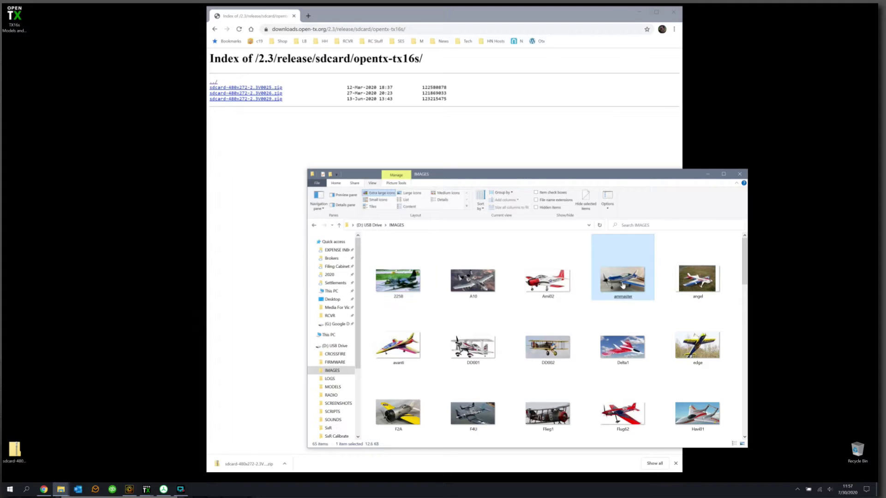
pyautogui.scroll(-2, 624, 284)
pyautogui.scroll(-2, 623, 284)
pyautogui.click(623, 284)
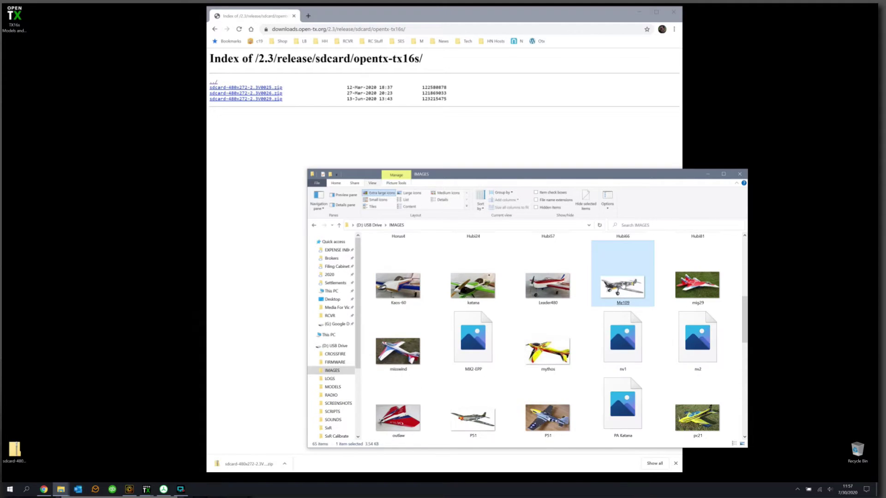
pyautogui.click(457, 366)
pyautogui.scroll(-4, 457, 365)
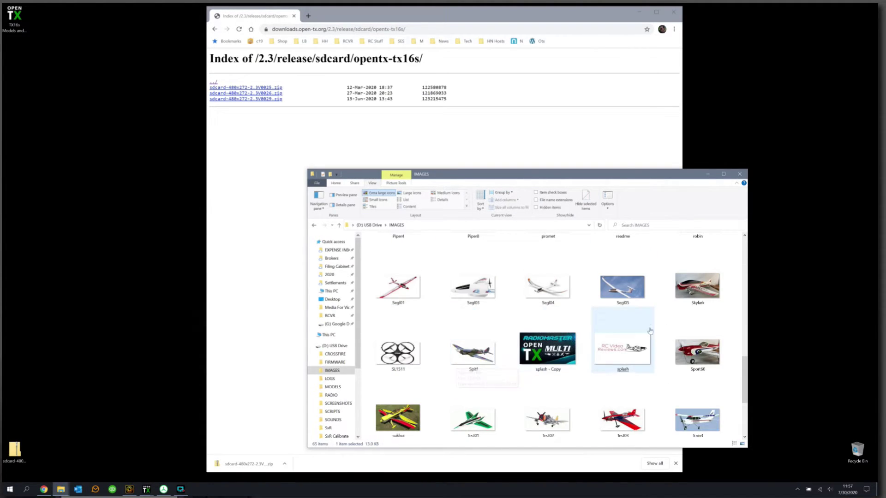
pyautogui.click(697, 360)
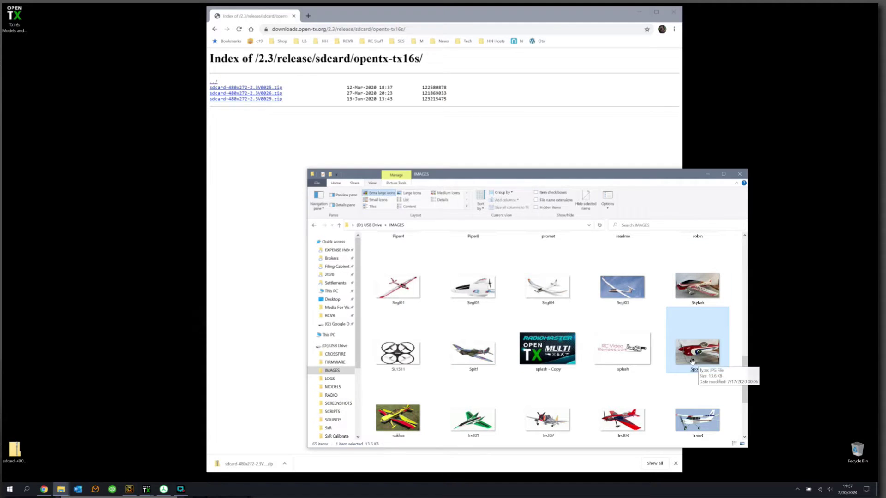
pyautogui.click(472, 343)
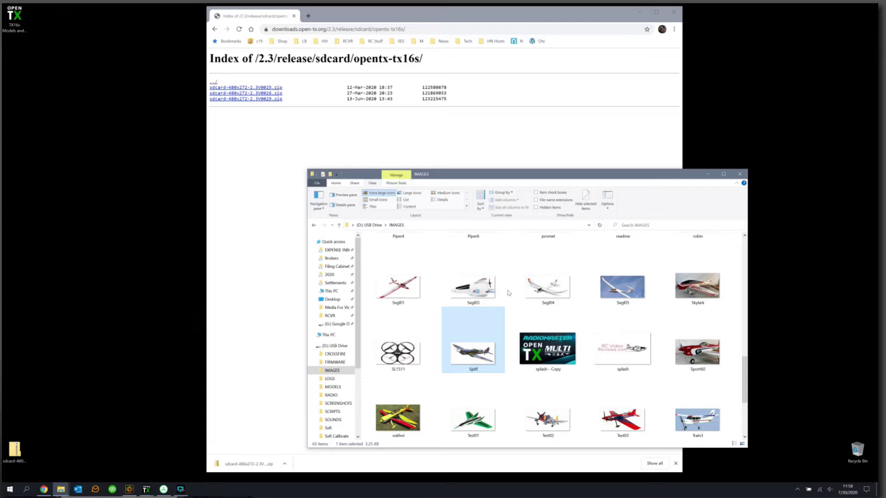
# Step: Copy the IMAGES folder from the USB drive onto the desktop and position the copy
pyautogui.click(369, 226)
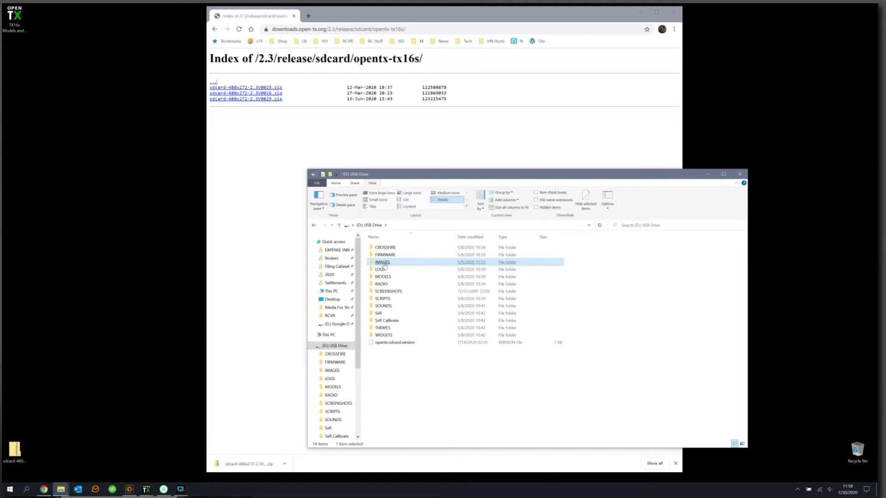
pyautogui.moveTo(384, 267); pyautogui.dragTo(38, 406)
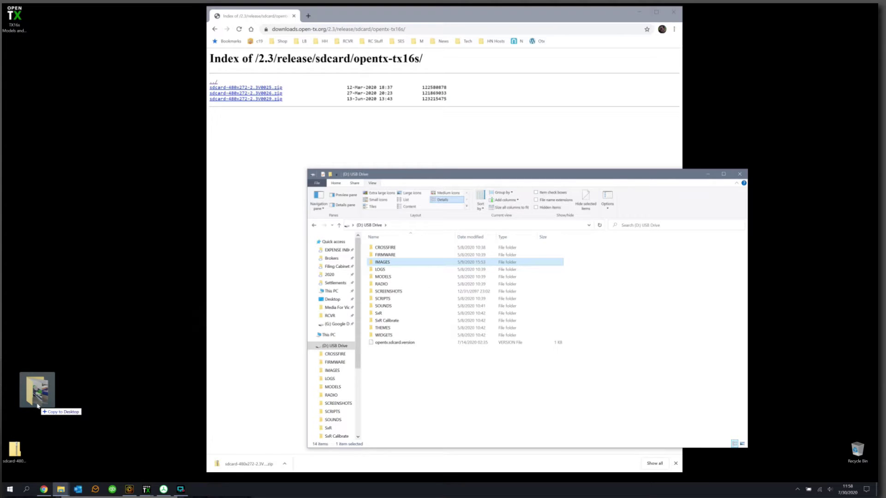
pyautogui.moveTo(37, 406); pyautogui.dragTo(38, 406)
pyautogui.click(43, 406)
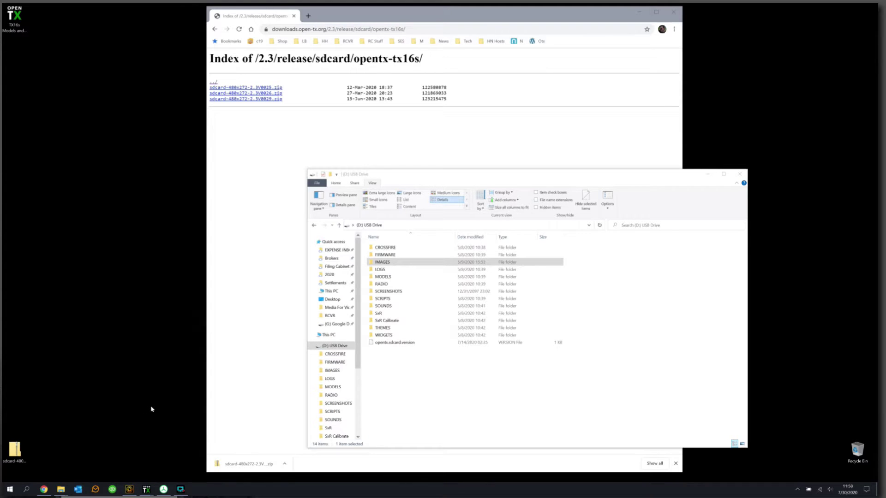
pyautogui.moveTo(48, 425); pyautogui.dragTo(23, 425)
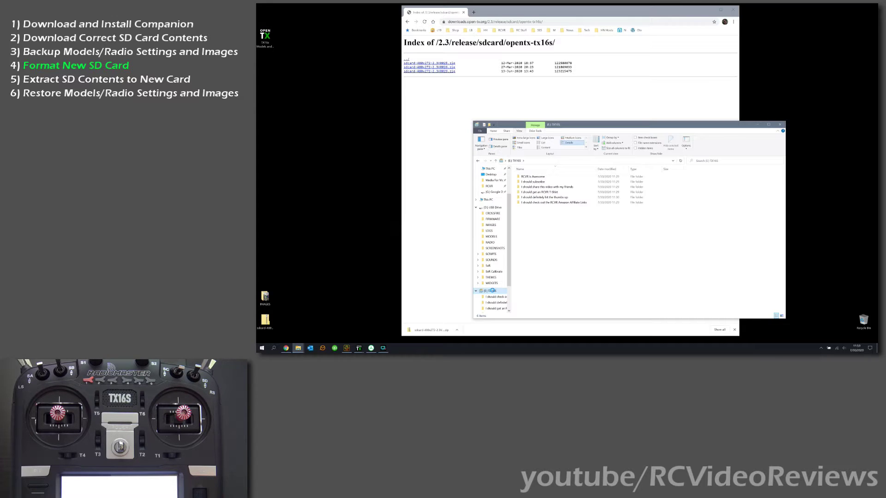
# Step: Quick-format drive (E:) TX16S as FAT32 with label TX16S, accepting the erase warning
pyautogui.rightClick(492, 291)
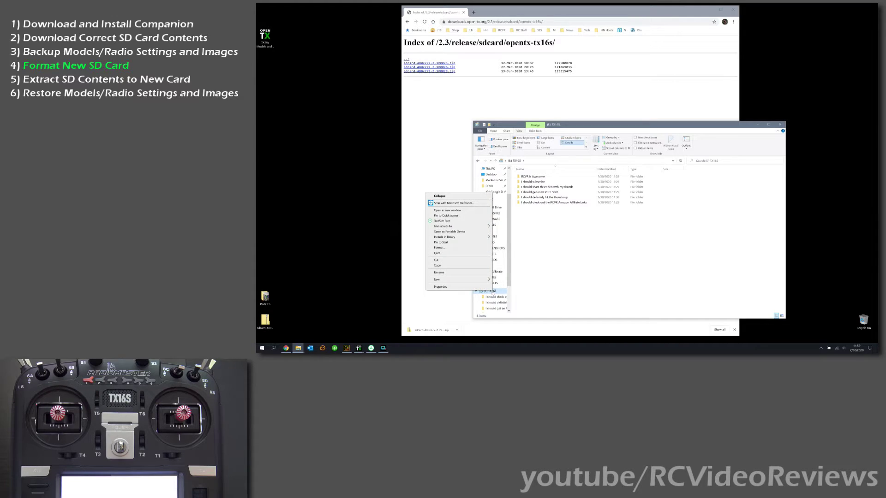
pyautogui.click(453, 248)
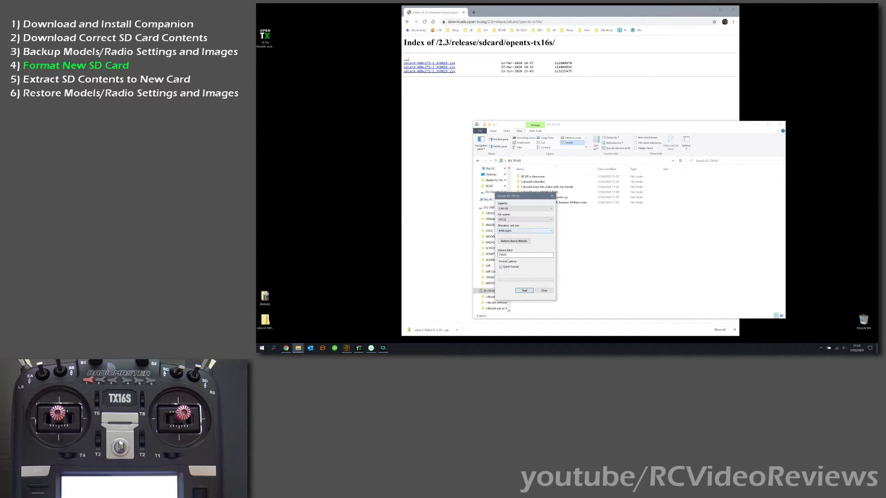
pyautogui.doubleClick(504, 255)
pyautogui.click(524, 291)
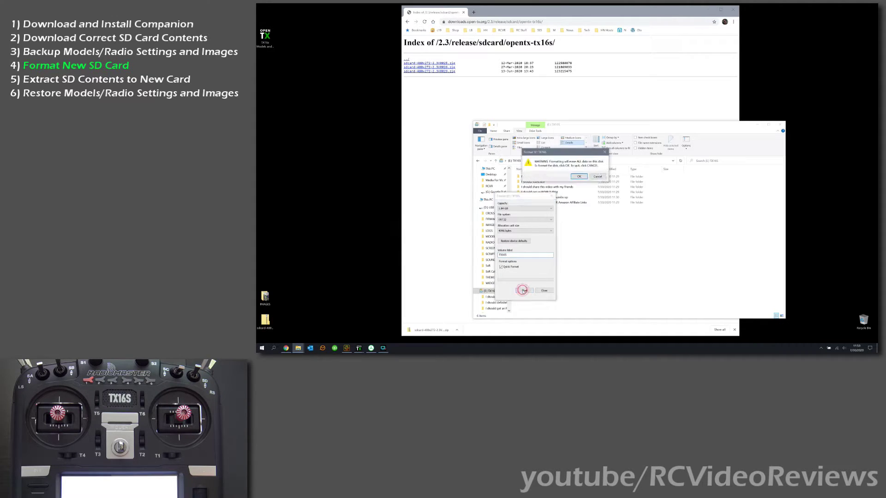
pyautogui.click(579, 176)
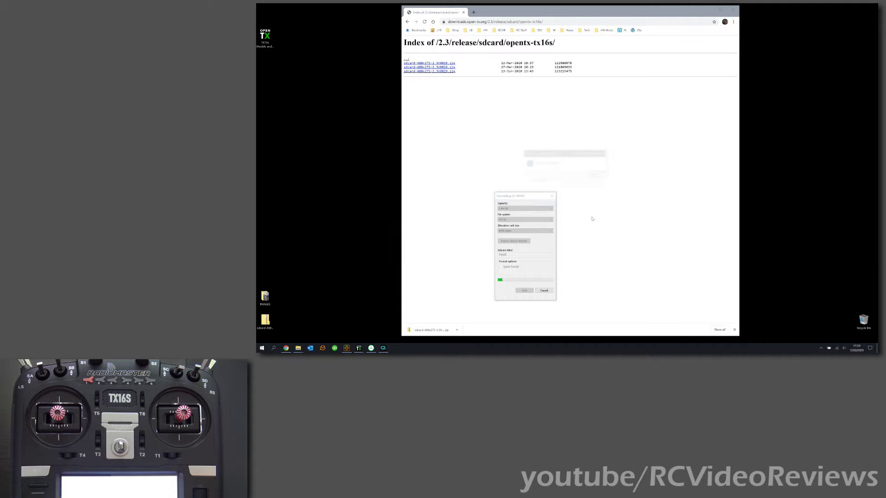
pyautogui.click(597, 174)
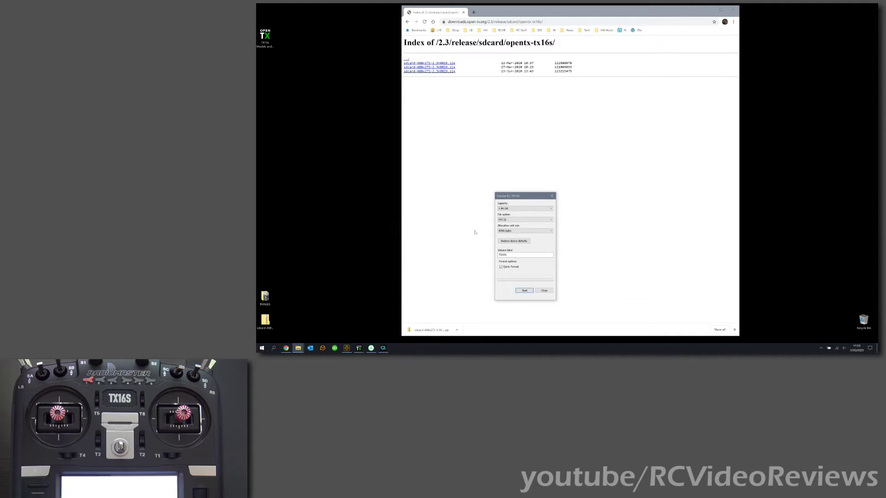
pyautogui.moveTo(298, 348)
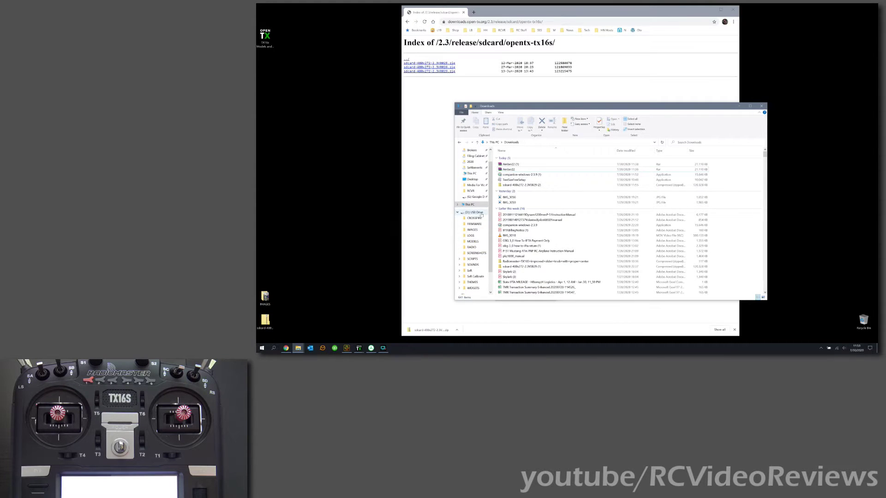
# Step: Open the freshly formatted TX16S drive in File Explorer, moving the window to the upper left
pyautogui.click(459, 213)
pyautogui.click(471, 236)
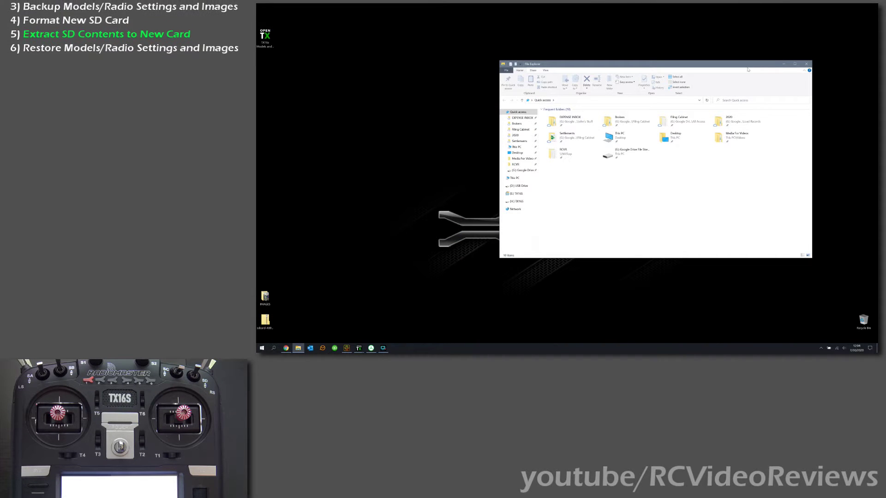
pyautogui.moveTo(746, 67); pyautogui.dragTo(520, 58)
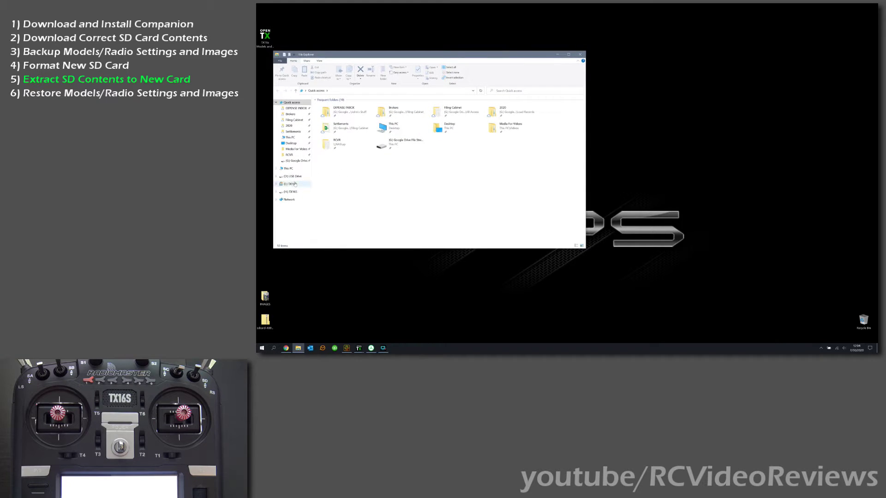
pyautogui.click(293, 184)
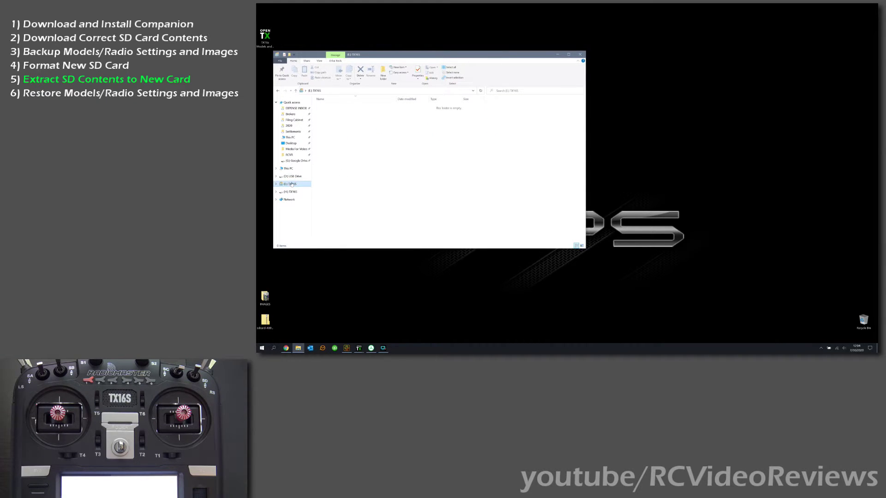
# Step: Extract all of the downloaded sdcard zip to E:\ on the TX16S card
pyautogui.doubleClick(265, 320)
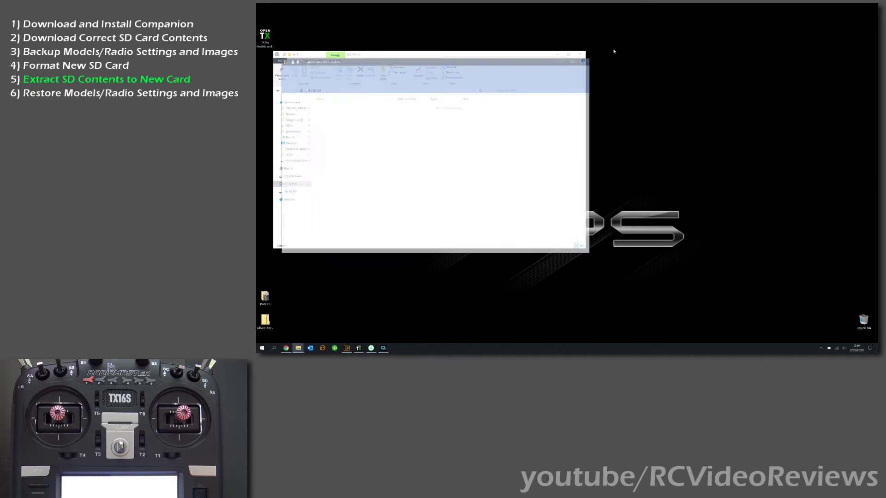
pyautogui.moveTo(486, 62); pyautogui.dragTo(877, 58)
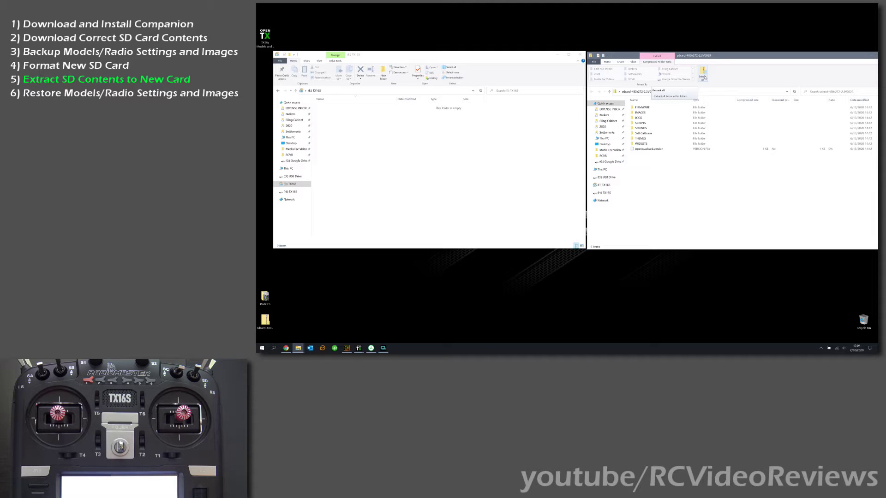
pyautogui.click(705, 78)
pyautogui.click(618, 153)
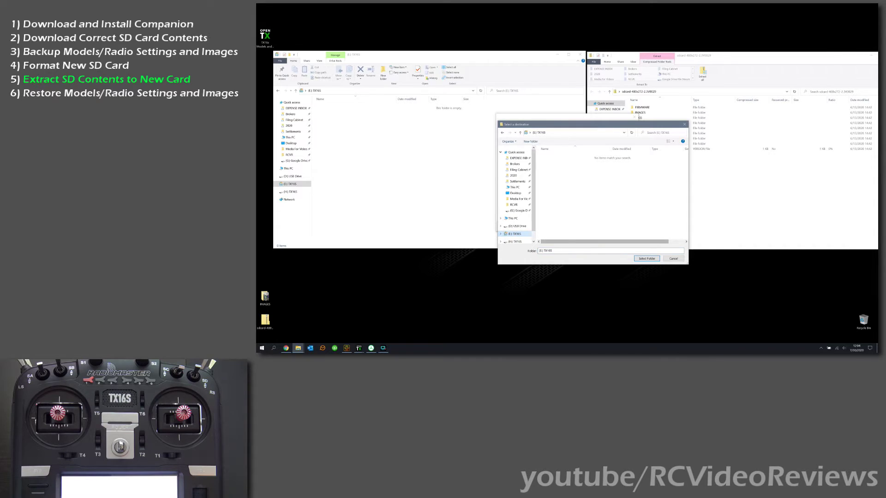
pyautogui.click(647, 258)
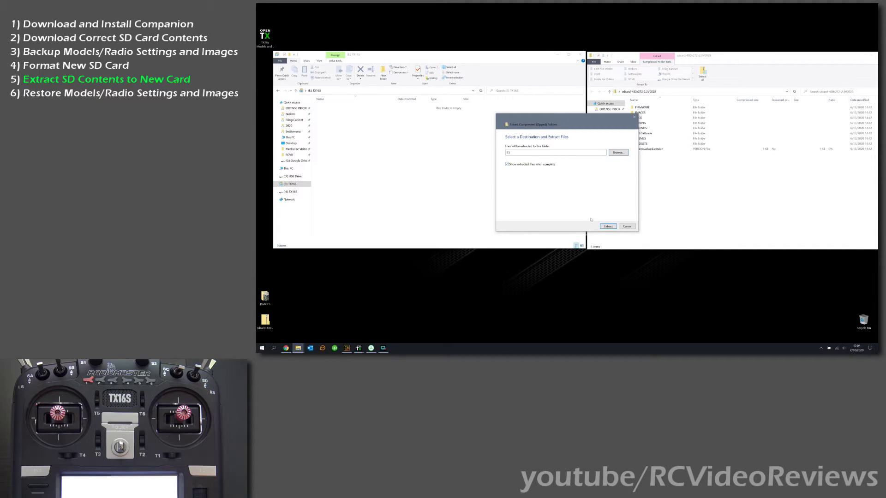
pyautogui.click(608, 227)
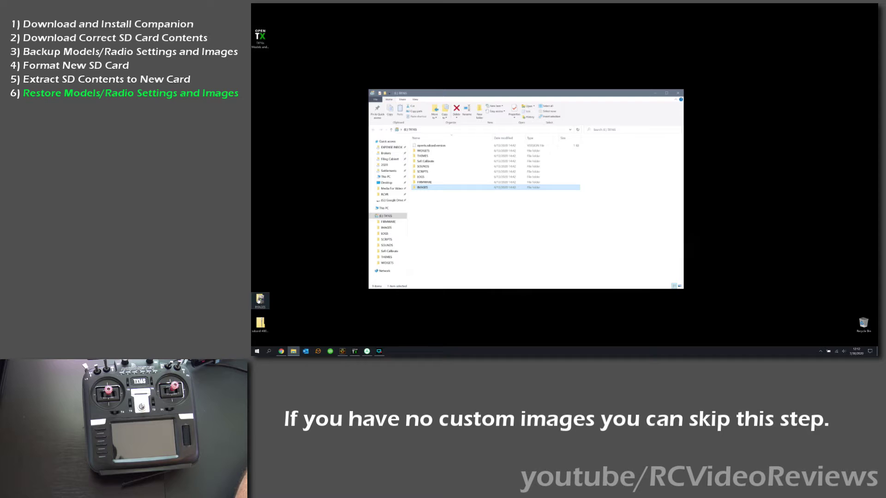
# Step: Drag the desktop IMAGES backup onto the TX16S card, replacing same-named files
pyautogui.click(259, 299)
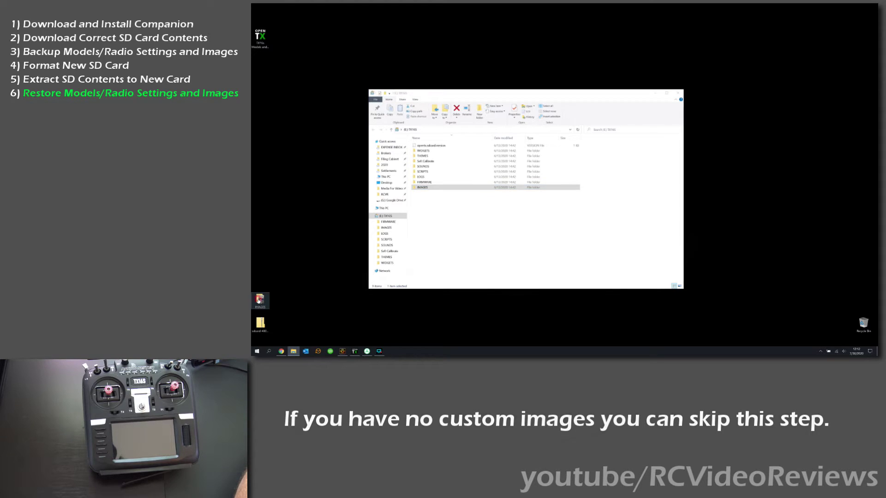
pyautogui.moveTo(259, 299); pyautogui.dragTo(433, 228)
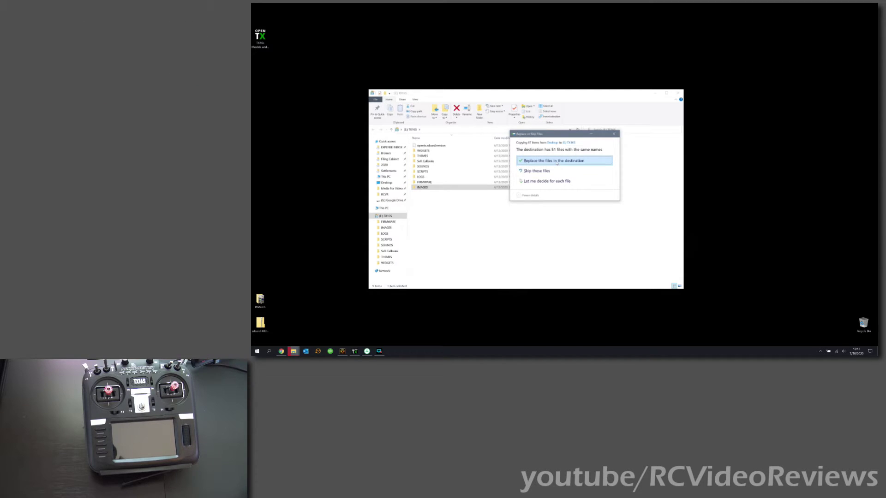
pyautogui.click(557, 163)
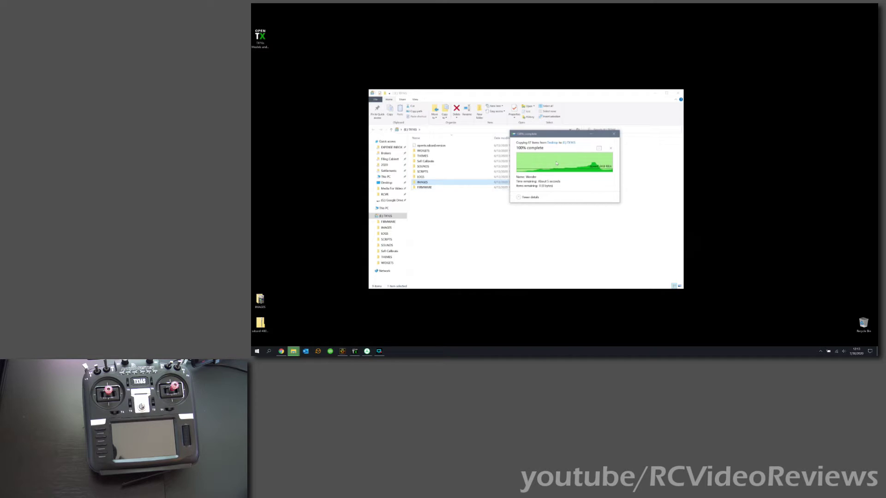
pyautogui.click(556, 161)
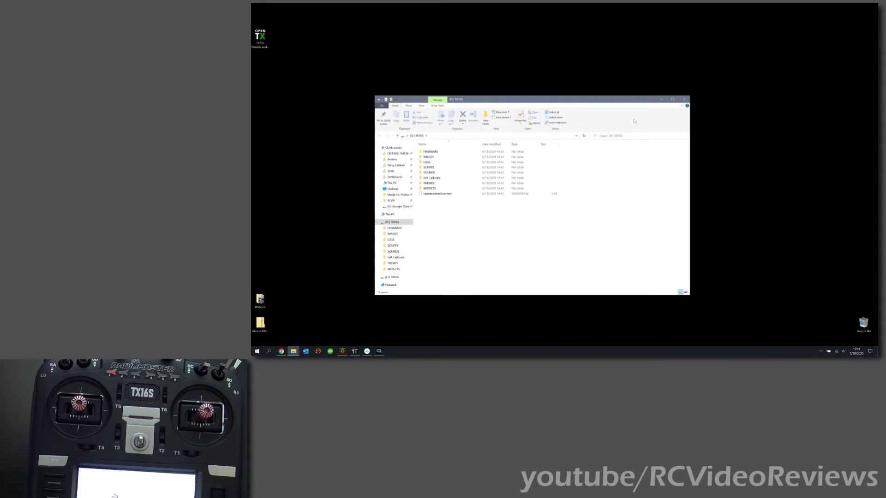
# Step: Bring the stray H: TX16S window to the front and close it
pyautogui.click(623, 99)
pyautogui.click(611, 103)
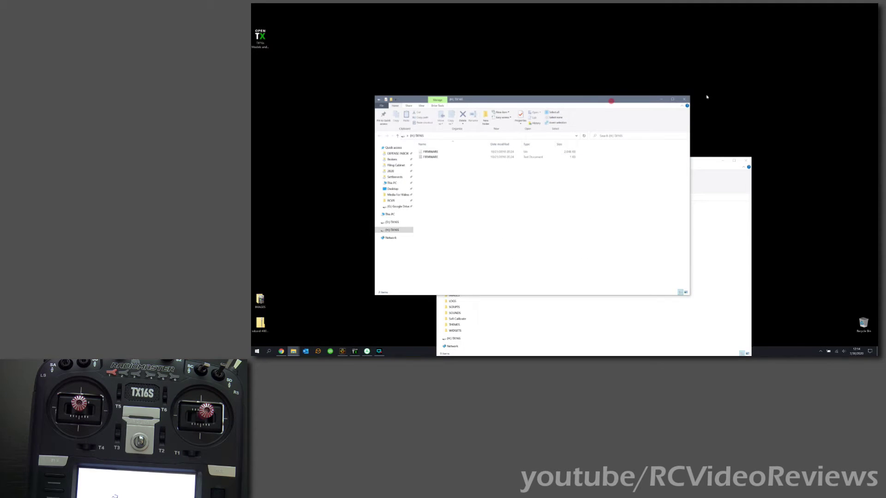
pyautogui.click(685, 99)
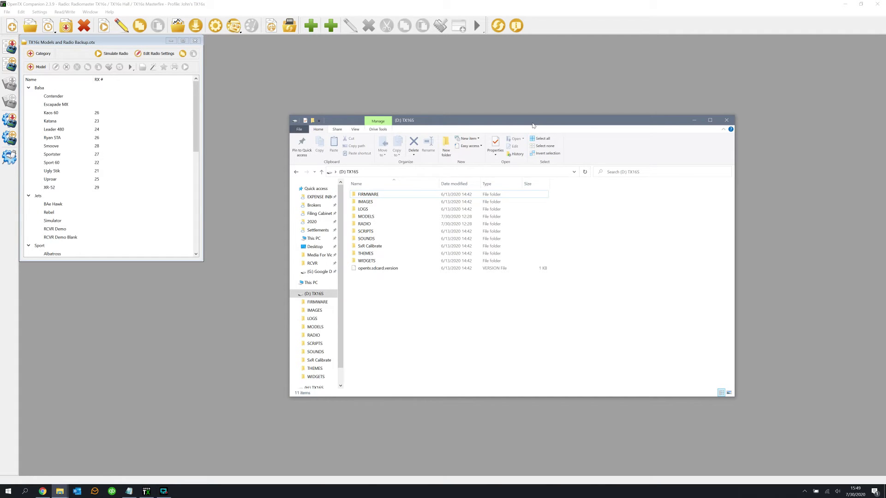
# Step: Permanently delete MODELS and RADIO from the card, then try Companion's Write to SD and dismiss the error
pyautogui.click(365, 216)
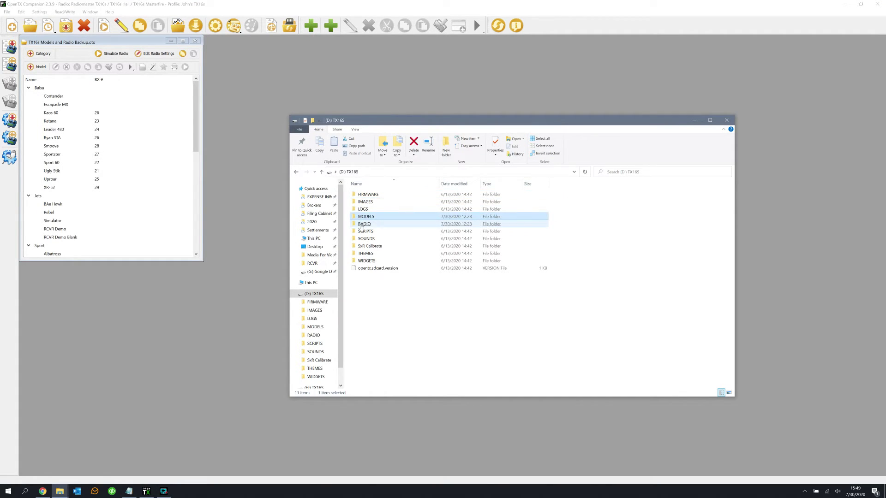
pyautogui.keyDown('ctrl'); pyautogui.click(362, 224); pyautogui.keyUp('ctrl')
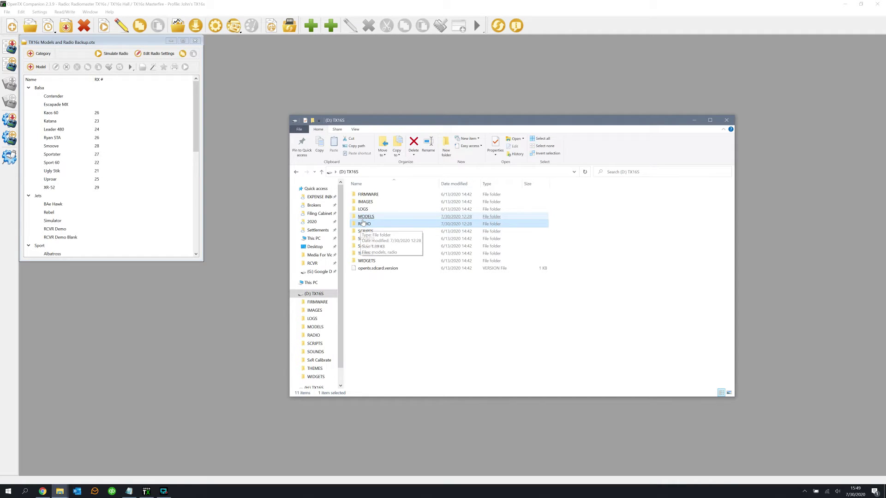
pyautogui.rightClick(364, 217)
pyautogui.click(318, 322)
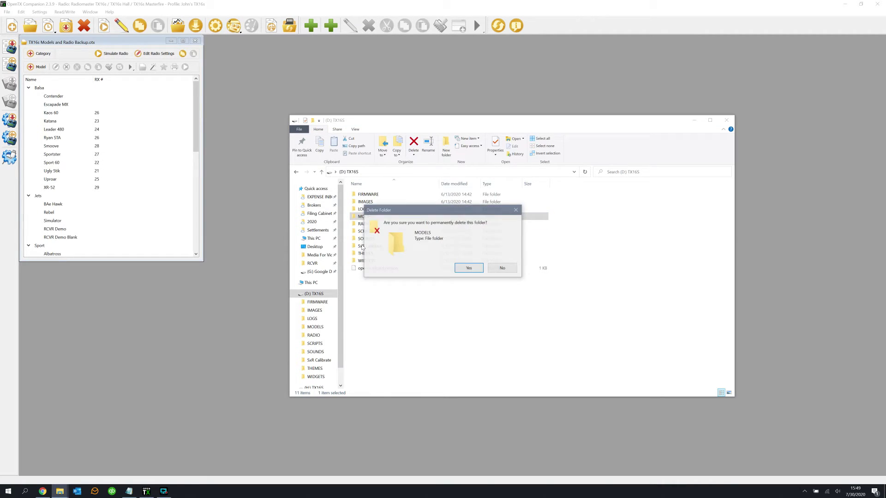
pyautogui.click(468, 271)
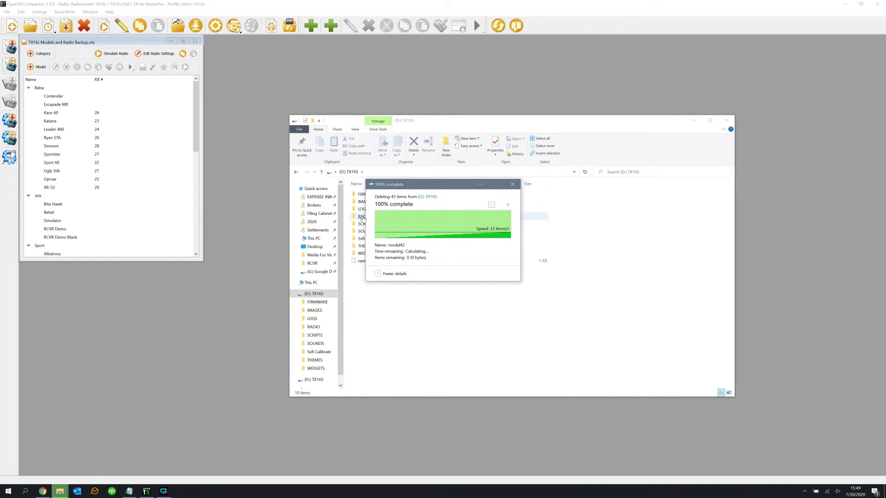
pyautogui.press('Delete')
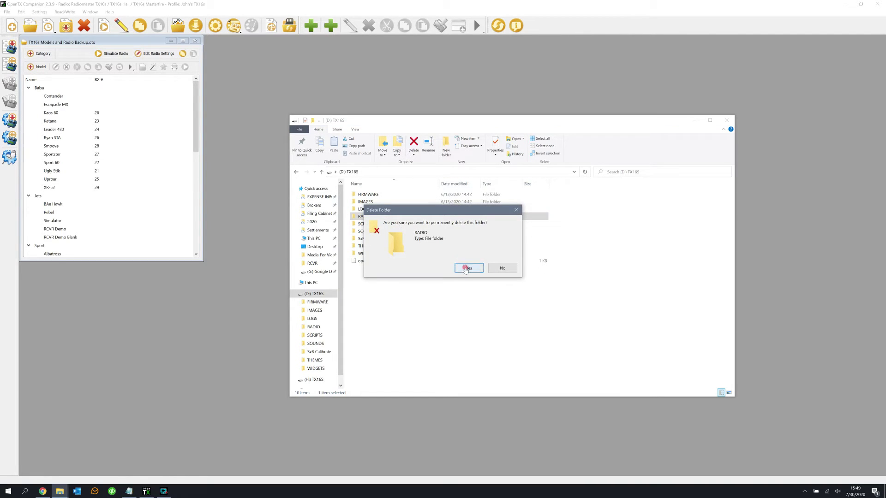
pyautogui.click(465, 271)
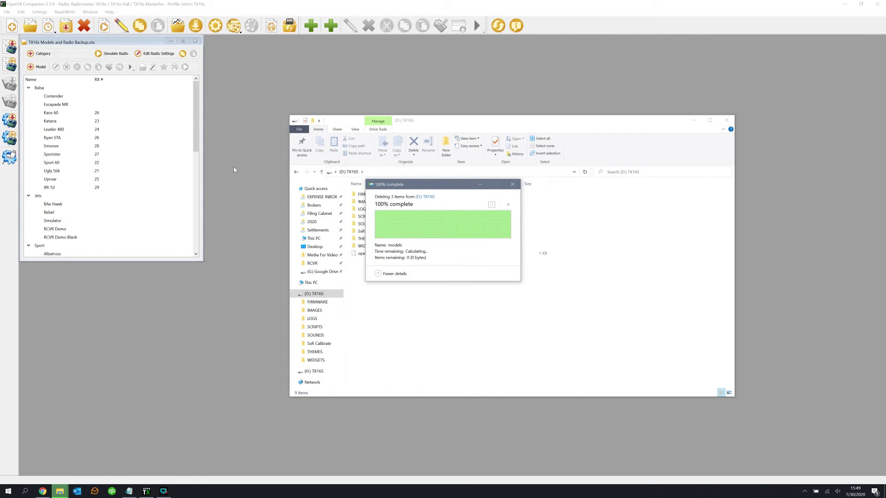
pyautogui.click(9, 47)
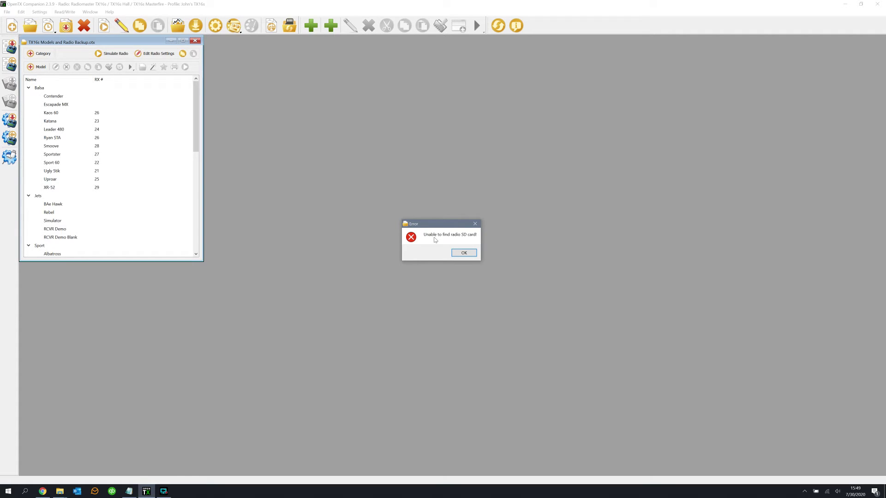
pyautogui.click(468, 253)
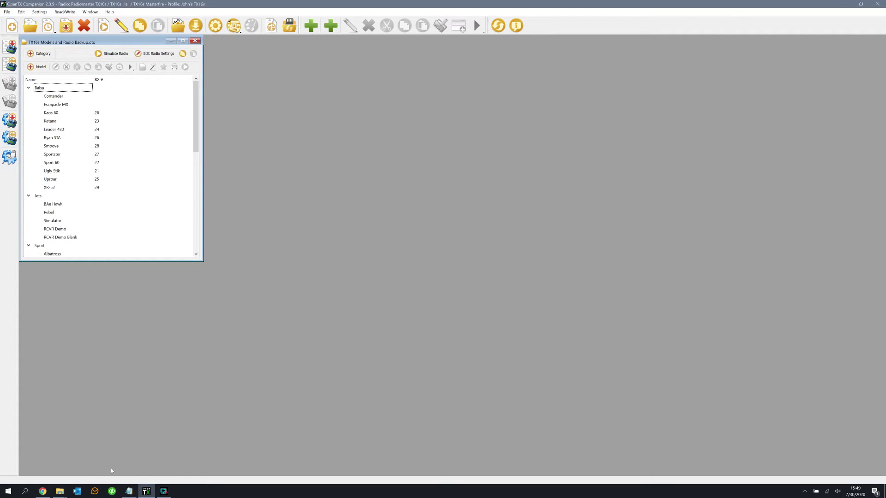
# Step: Create a new folder named MODELS at the root of the TX16S card
pyautogui.moveTo(60, 491)
pyautogui.click(48, 469)
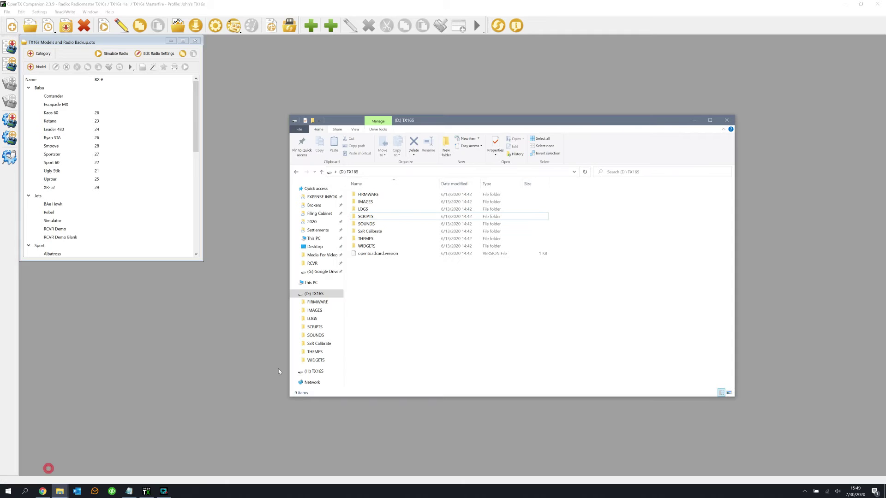
pyautogui.rightClick(382, 300)
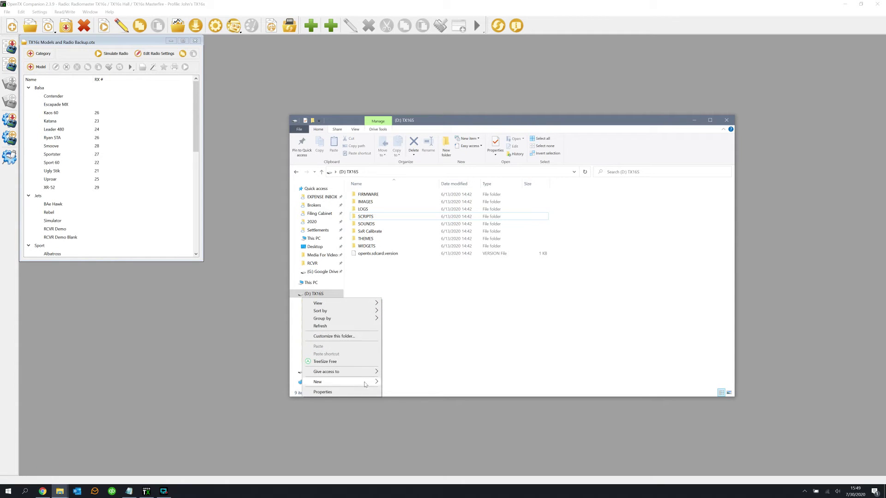
pyautogui.moveTo(365, 383)
pyautogui.click(414, 383)
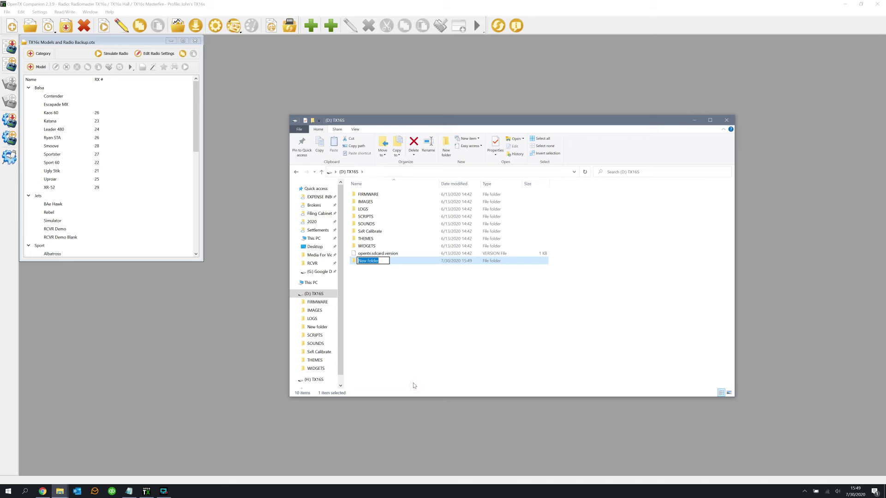
pyautogui.write('MODELS')
pyautogui.click(414, 386)
# Step: Add a second new folder to the TX16S card's root
pyautogui.rightClick(403, 337)
pyautogui.moveTo(388, 425)
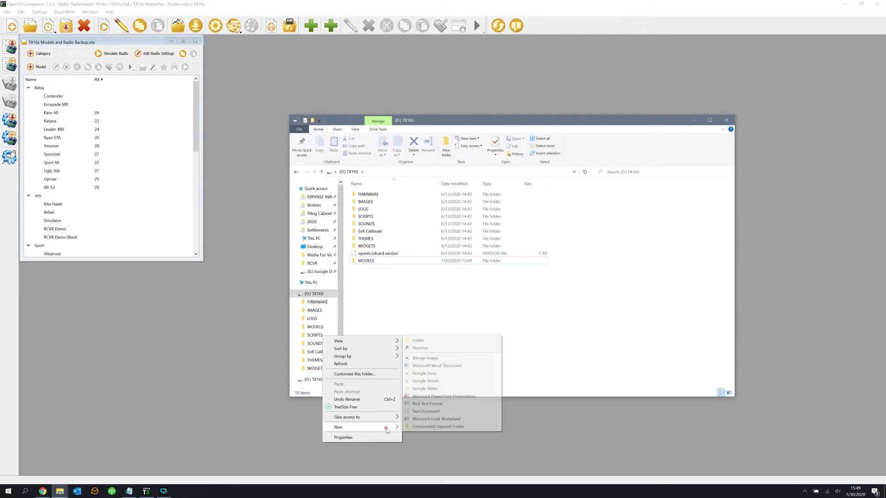
pyautogui.click(443, 342)
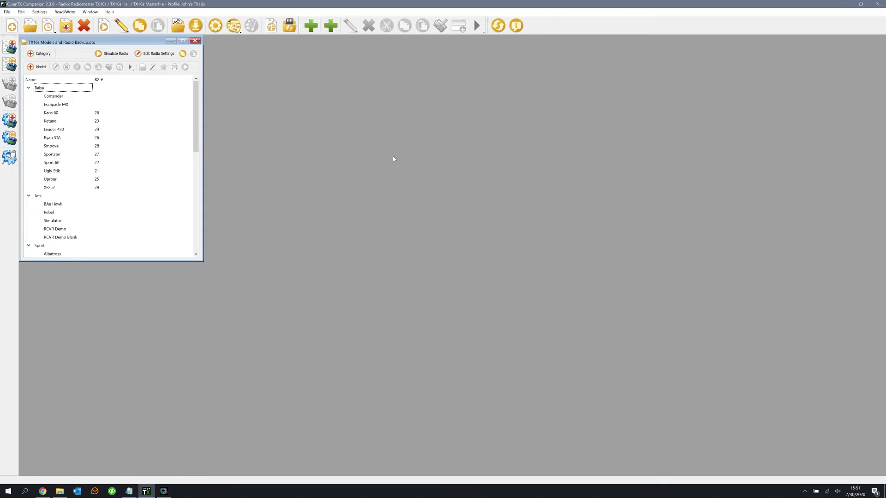
# Step: Open the card's MODELS folder to confirm the model files are there, then return to root
pyautogui.click(60, 491)
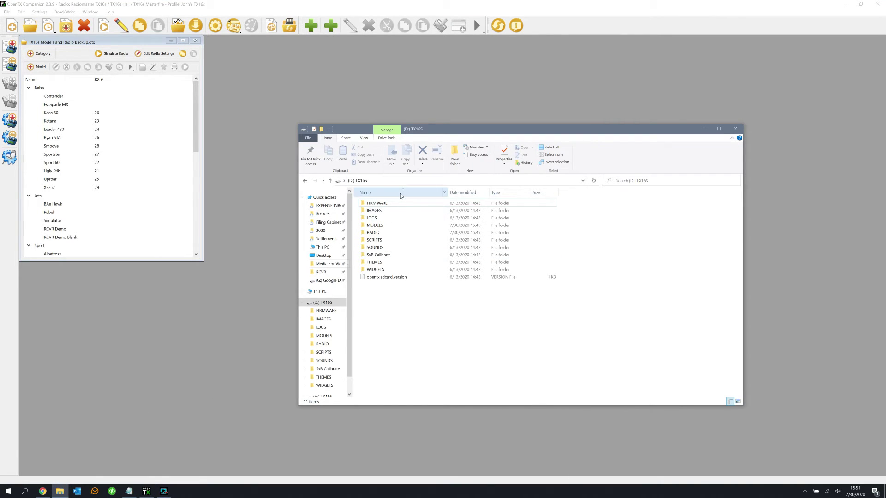
pyautogui.click(373, 227)
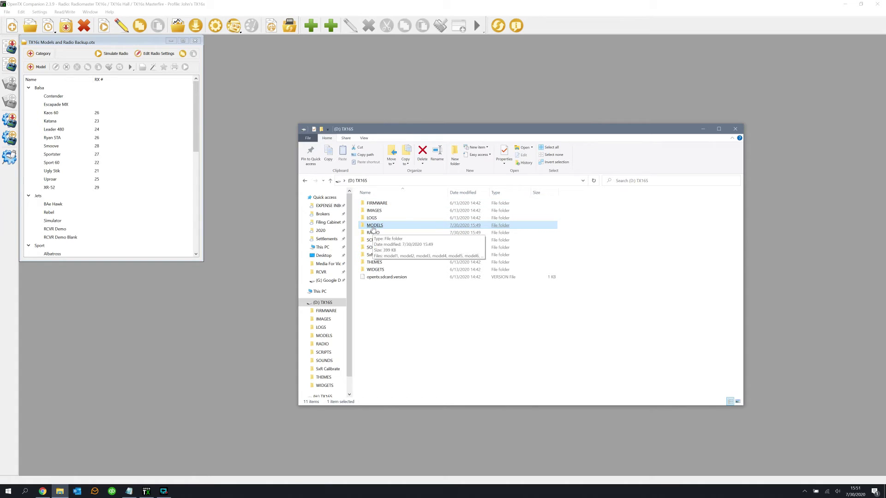
pyautogui.doubleClick(373, 225)
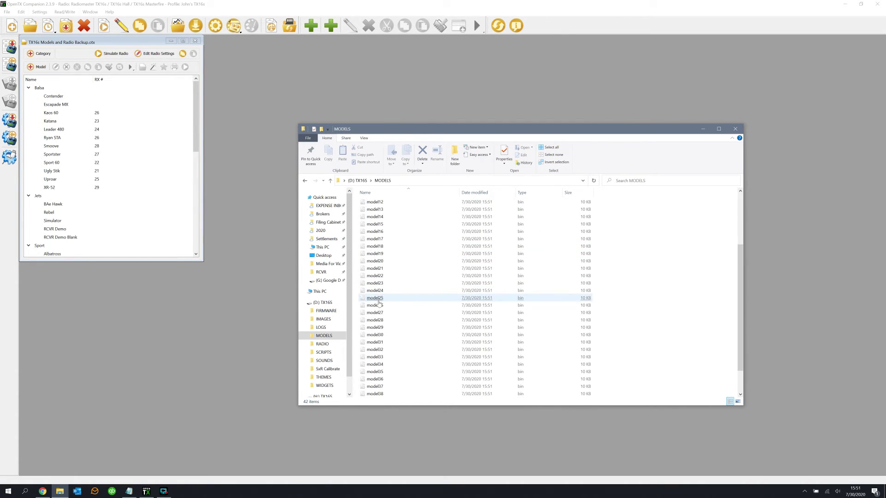
pyautogui.click(357, 179)
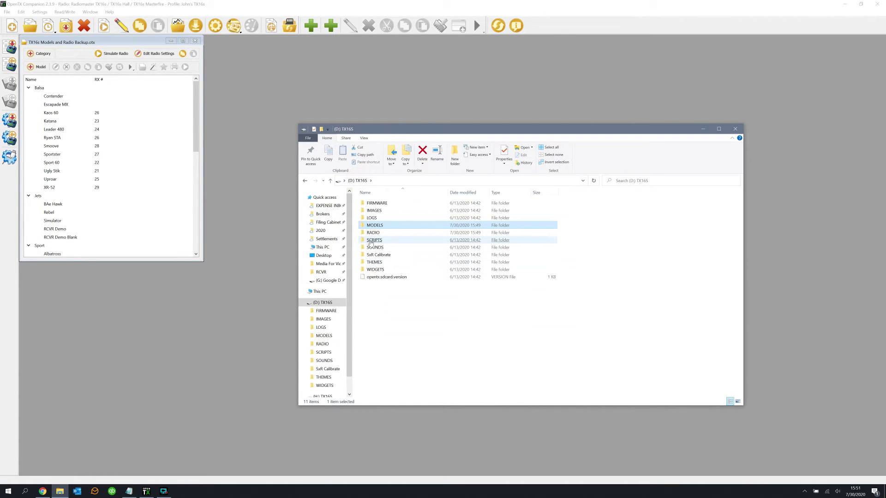
# Step: View the RADIO 'models' list in Notepad, checking the Balsa category, then close it
pyautogui.doubleClick(373, 233)
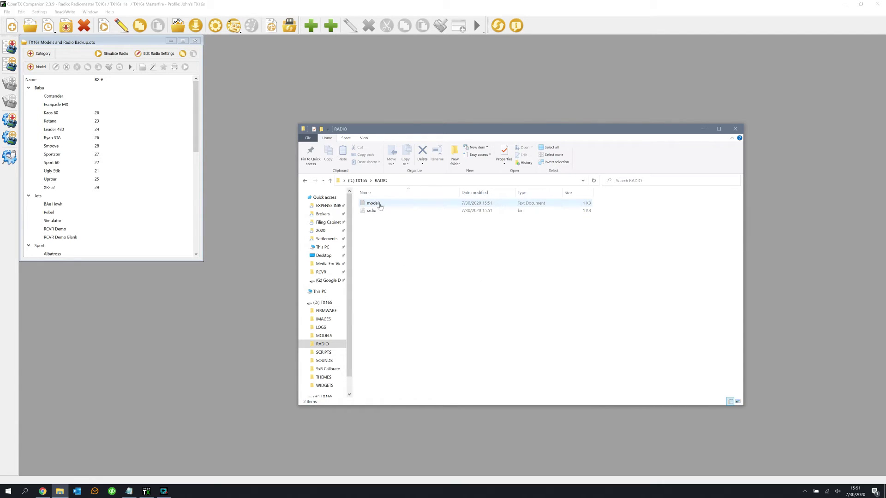
pyautogui.click(381, 206)
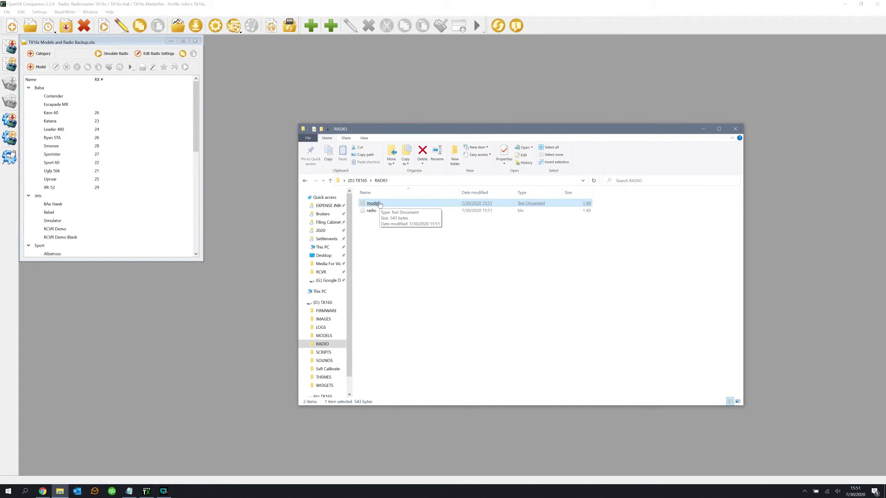
pyautogui.doubleClick(379, 205)
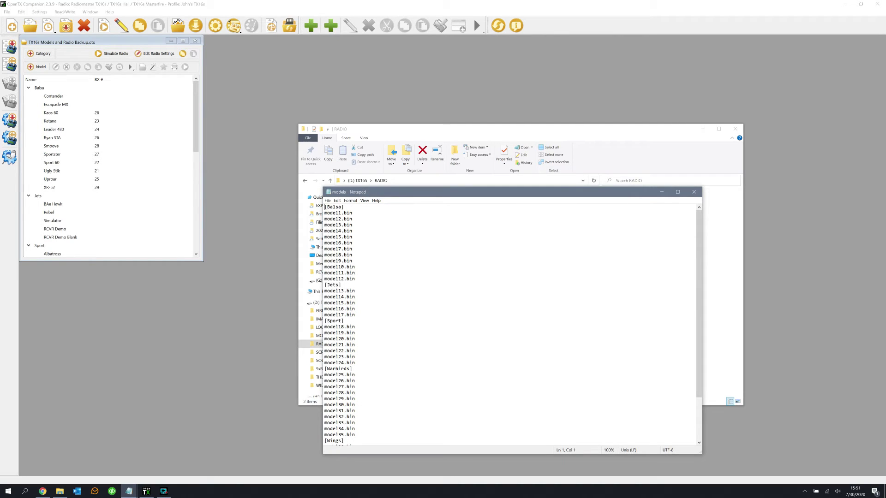
pyautogui.moveTo(332, 207); pyautogui.dragTo(344, 207)
pyautogui.click(694, 191)
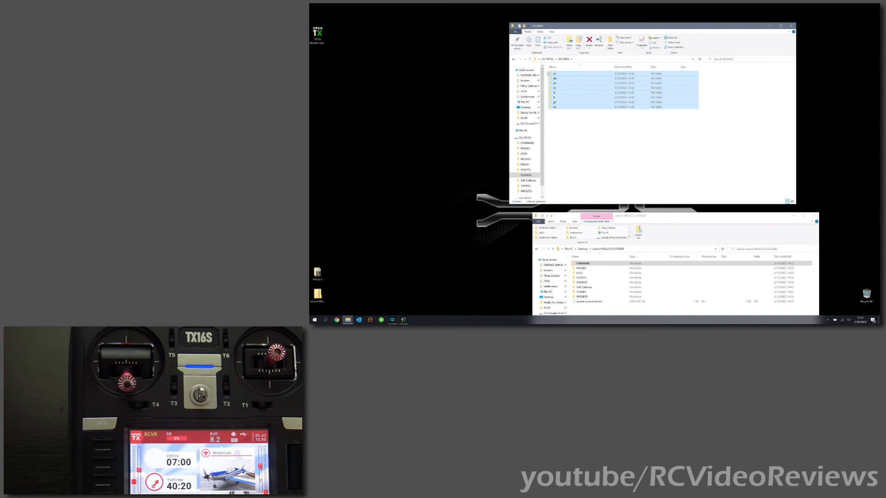
# Step: Delete the card's old SOUNDS folders, then download Amber22.rar and open it for extraction
pyautogui.press('Delete')
pyautogui.click(614, 164)
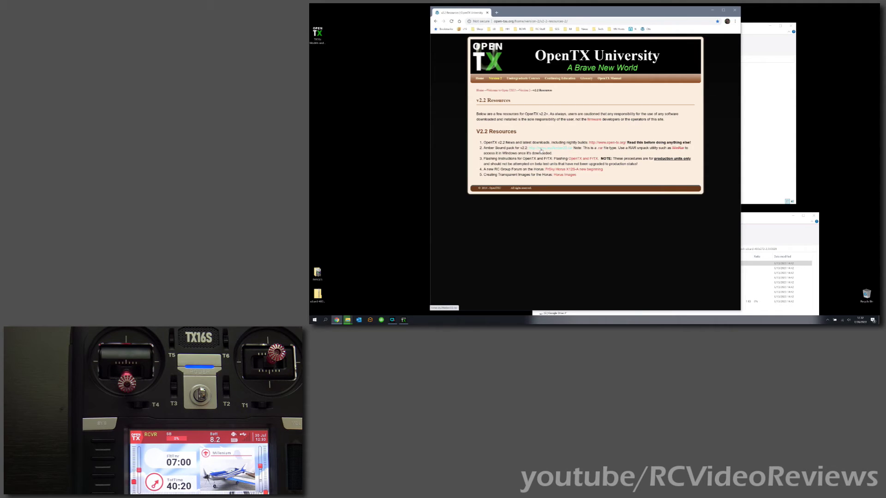
pyautogui.click(541, 150)
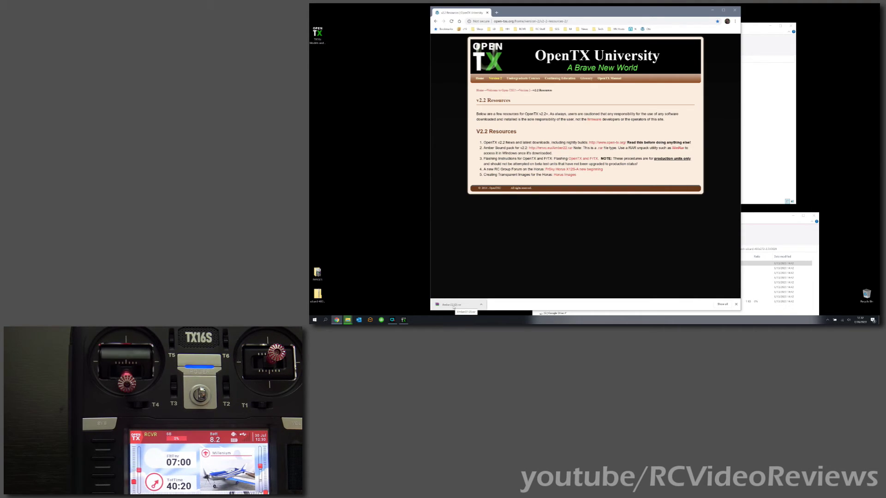
pyautogui.click(453, 305)
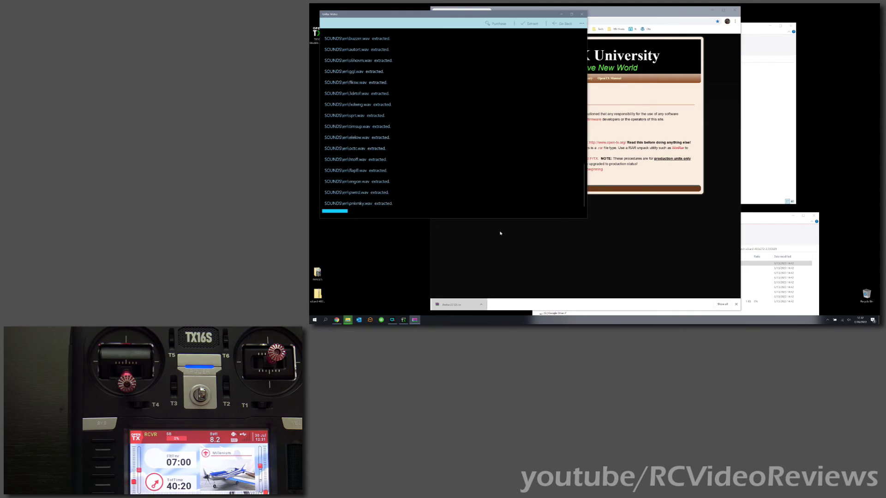
# Step: Copy the extracted Amber 'en' folder into the TX16S card's SOUNDS folder
pyautogui.click(712, 9)
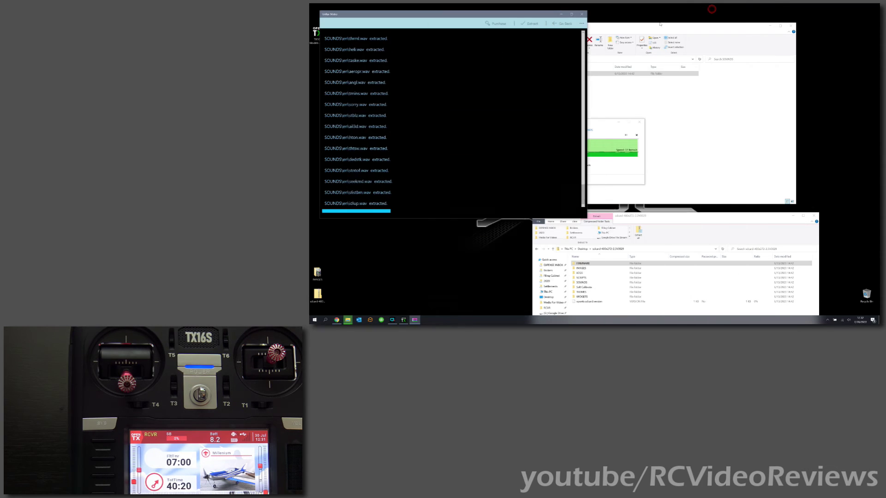
pyautogui.moveTo(647, 30); pyautogui.dragTo(732, 39)
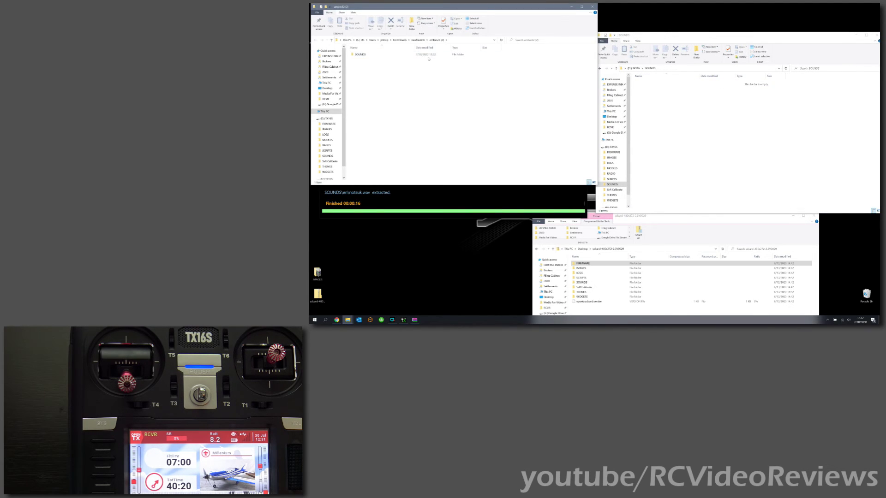
pyautogui.moveTo(428, 55); pyautogui.dragTo(624, 66)
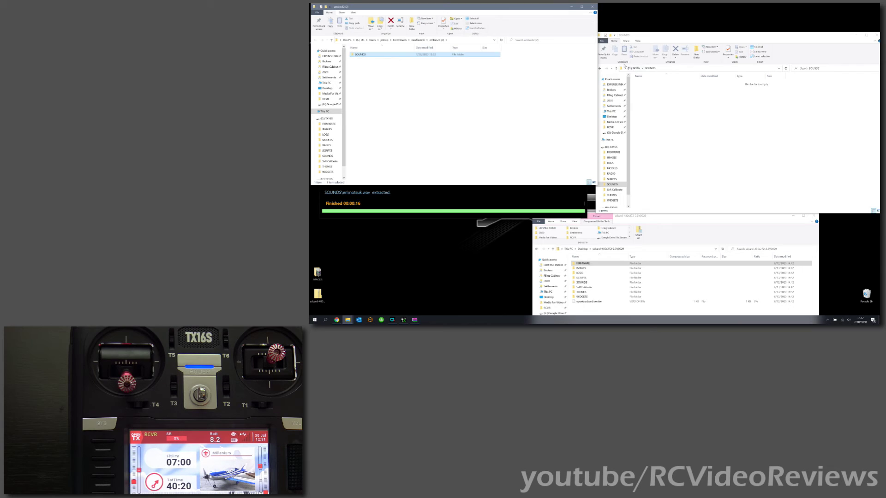
pyautogui.doubleClick(360, 54)
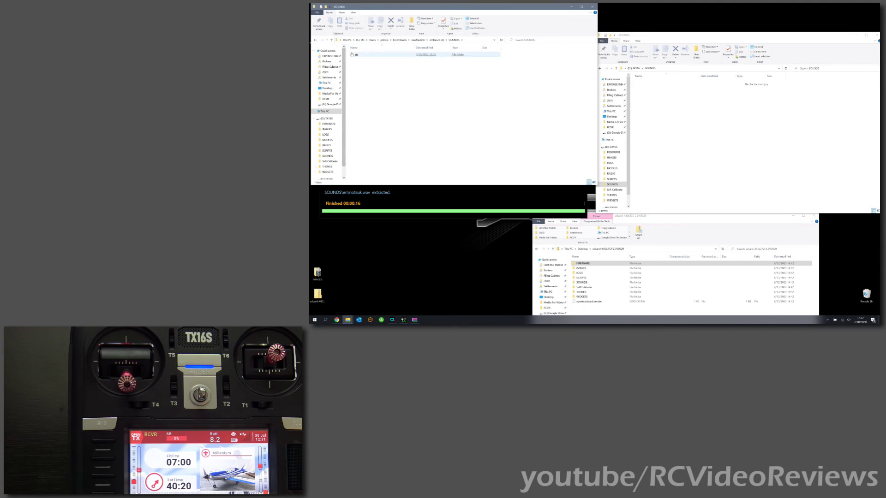
pyautogui.moveTo(352, 54); pyautogui.dragTo(651, 106)
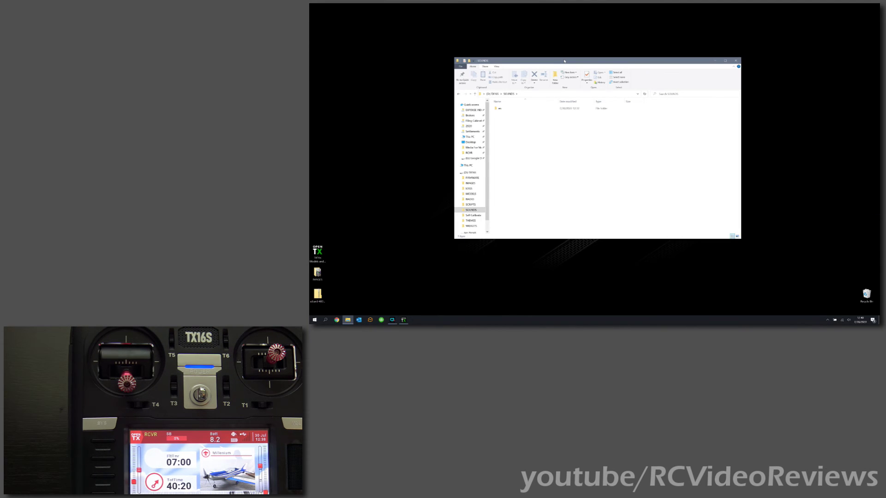
# Step: Open the card's SOUNDS\en folder and browse the Amber WAV files, including dfe
pyautogui.doubleClick(499, 108)
pyautogui.click(502, 132)
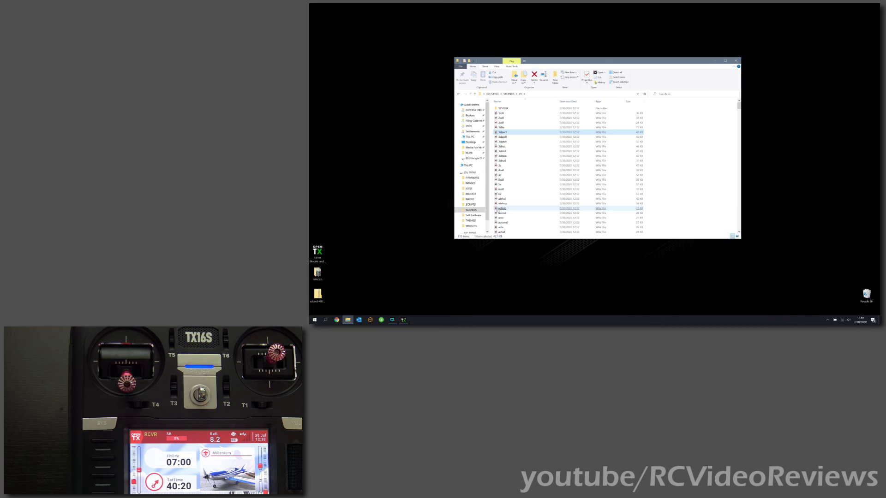
pyautogui.click(502, 208)
pyautogui.scroll(-20, 499, 209)
pyautogui.click(499, 208)
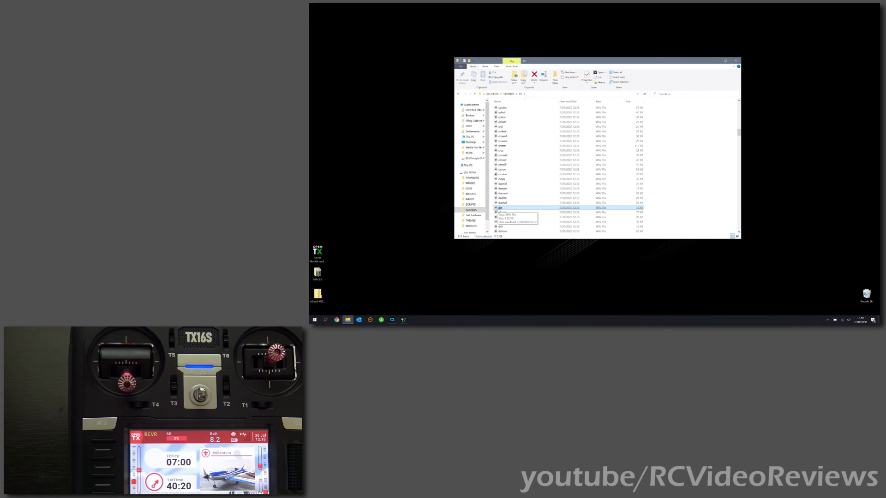
pyautogui.click(500, 205)
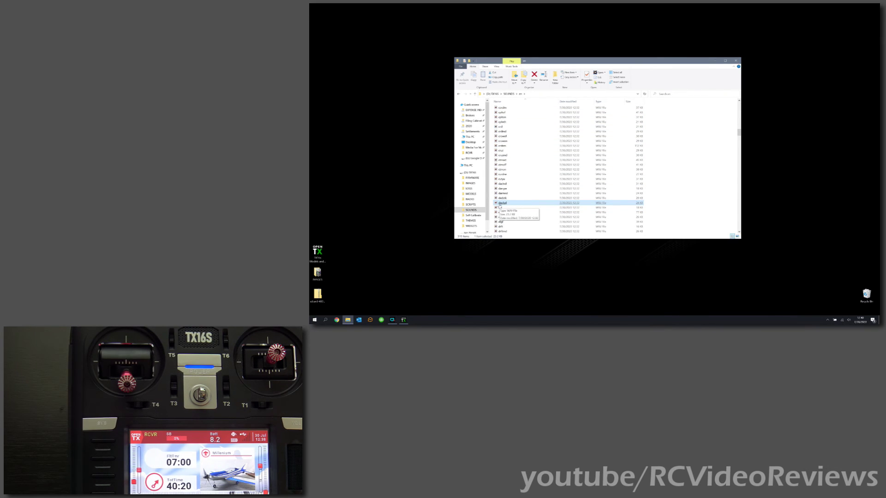
# Step: Play several Amber WAV files, including cutyq and cruzmd, then select fm-7 and a neighbour
pyautogui.doubleClick(500, 204)
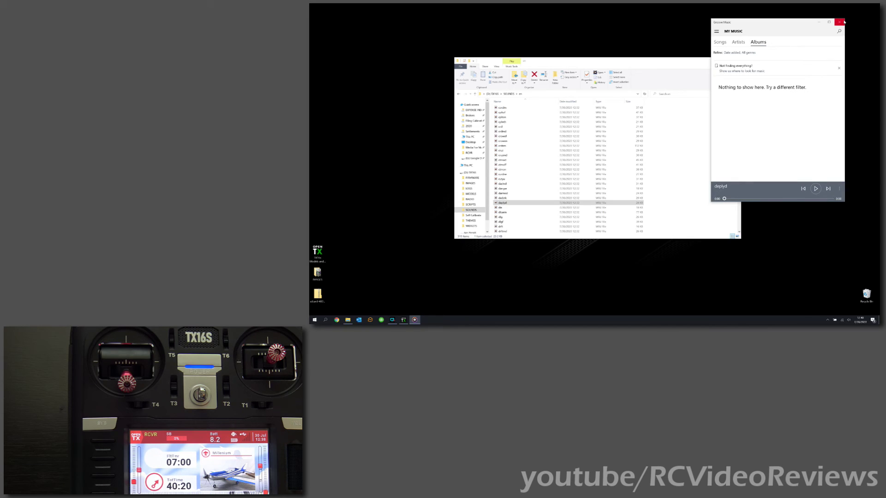
pyautogui.click(842, 22)
pyautogui.doubleClick(514, 179)
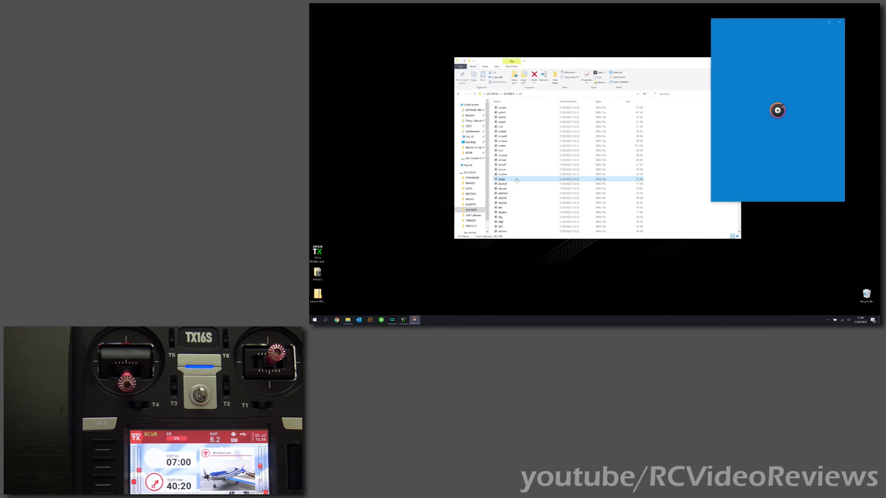
pyautogui.click(839, 22)
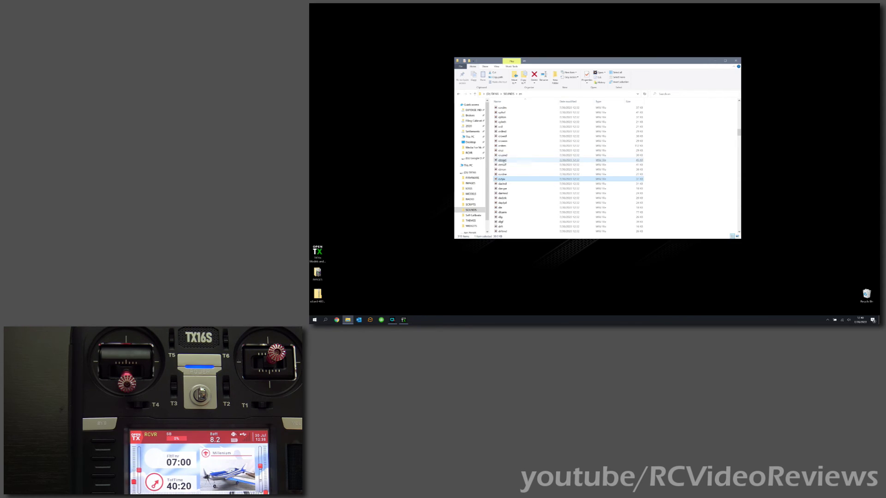
pyautogui.doubleClick(502, 155)
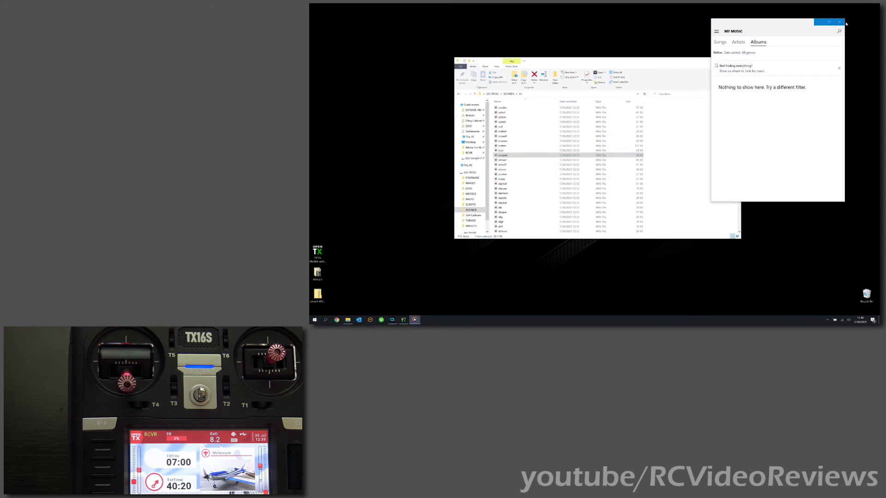
pyautogui.click(840, 22)
pyautogui.scroll(-15, 531, 185)
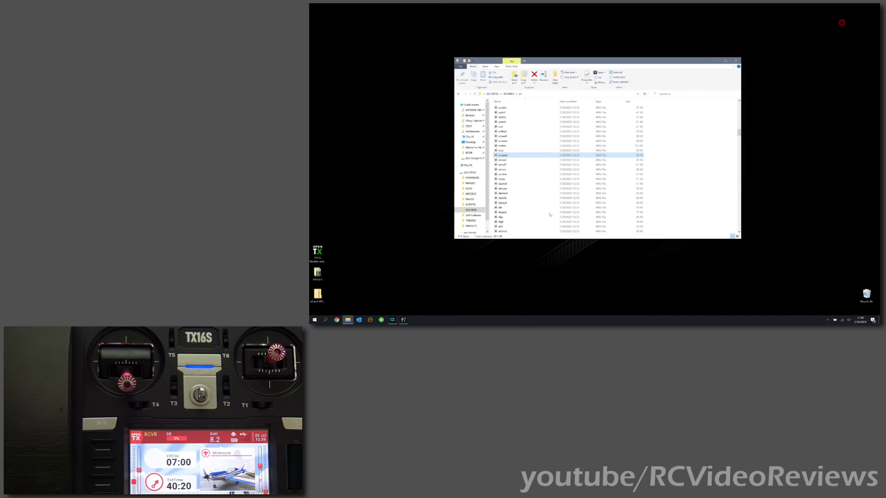
pyautogui.click(508, 170)
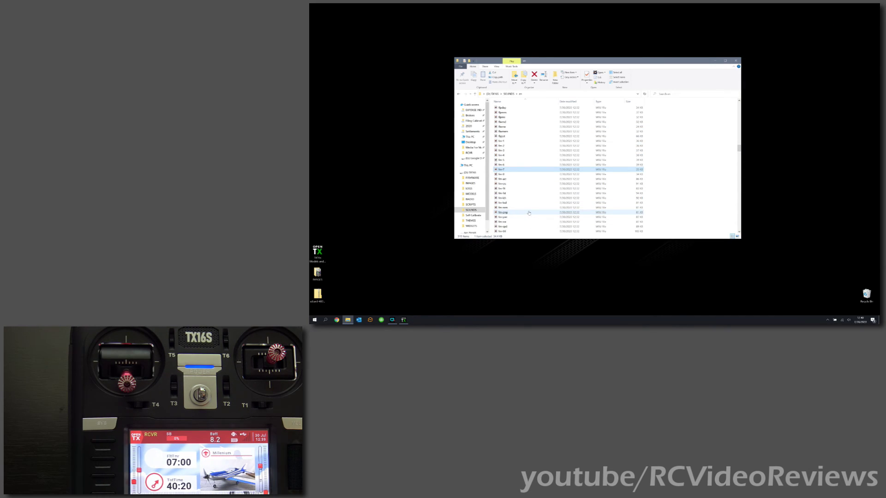
pyautogui.click(530, 213)
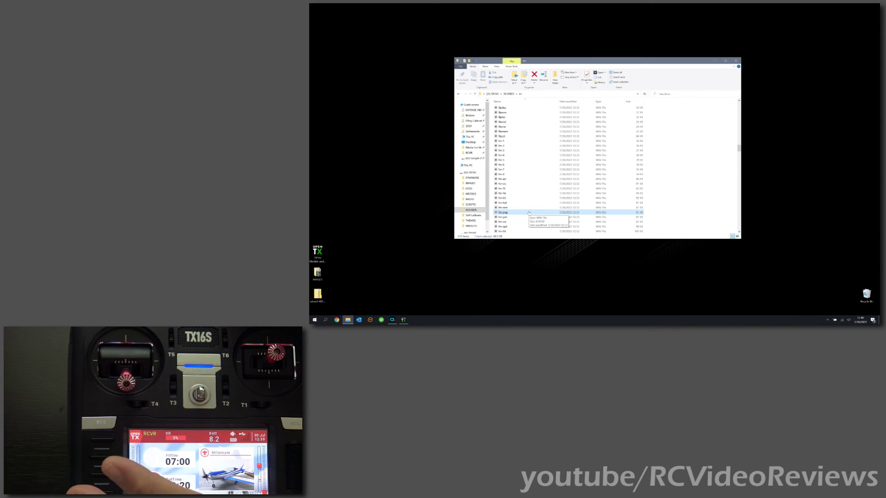